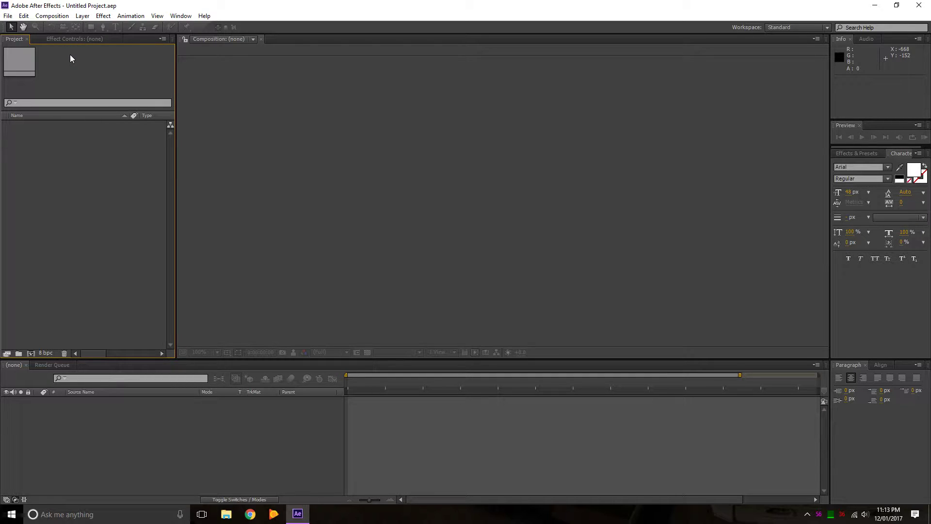
Create a new 506x506 composition with a black background
{"action": "left_click", "coordinate": [52, 16]}
{"action": "left_click", "coordinate": [68, 27]}
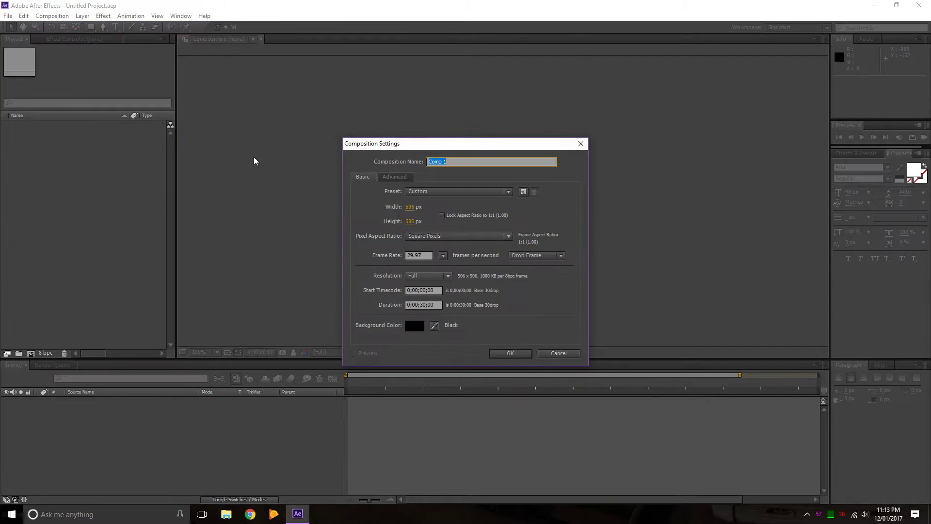
{"action": "left_click", "coordinate": [505, 356]}
Add a white solid layer with its width and height set to 10
{"action": "left_click", "coordinate": [82, 16]}
{"action": "mouse_move", "coordinate": [95, 28]}
{"action": "left_click", "coordinate": [262, 38]}
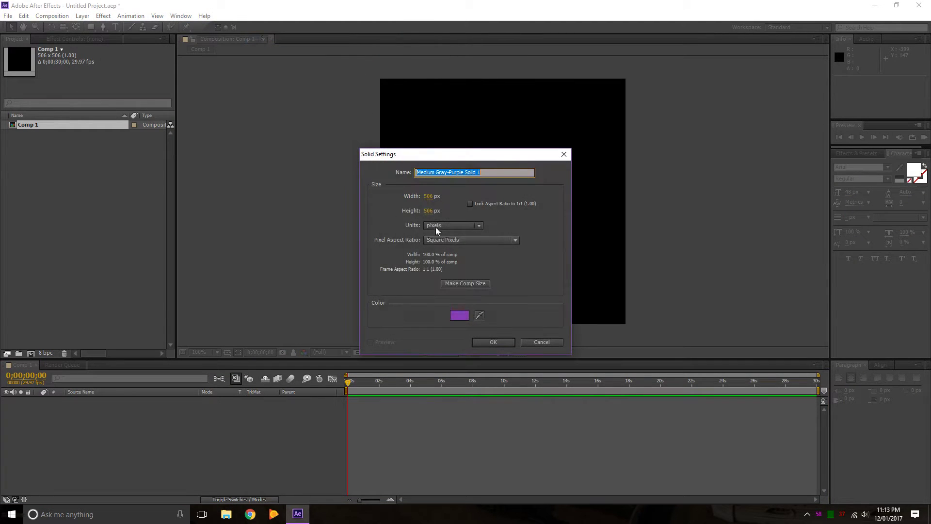
{"action": "left_click", "coordinate": [460, 315]}
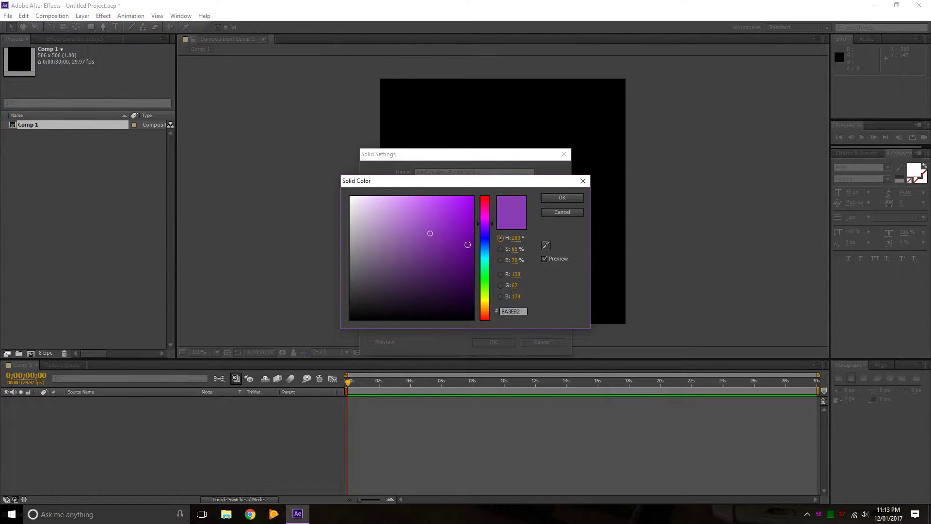
{"action": "left_click", "coordinate": [351, 196]}
{"action": "left_click", "coordinate": [544, 197]}
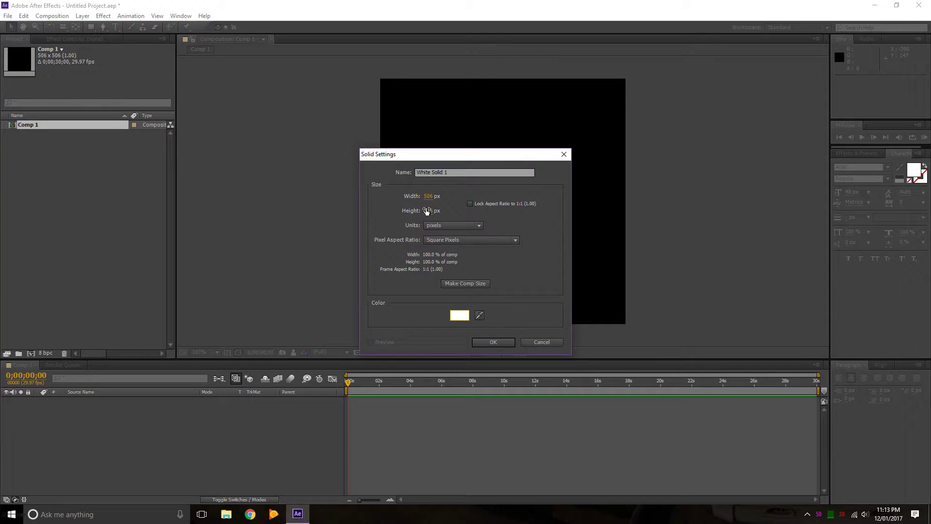
{"action": "type", "text": "100"}
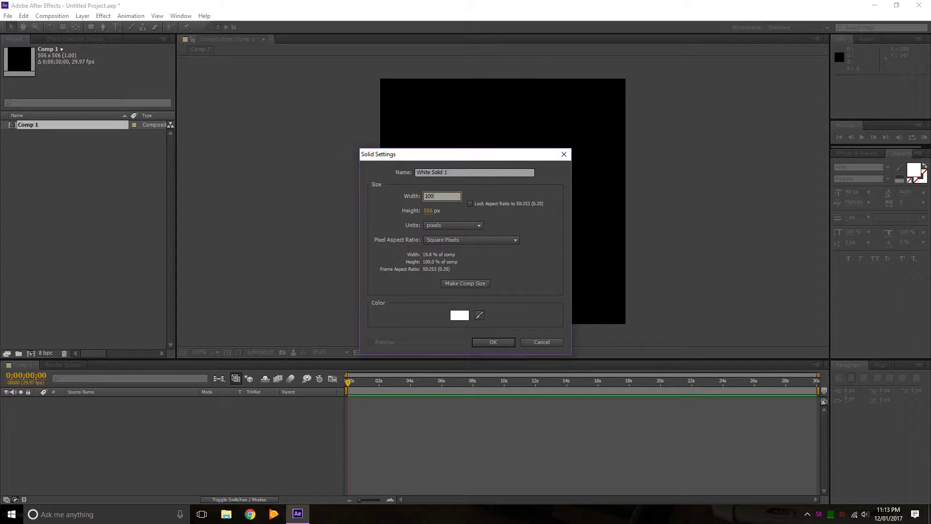
{"action": "key", "text": "Tab"}
{"action": "type", "text": "10"}
{"action": "key", "text": "Return"}
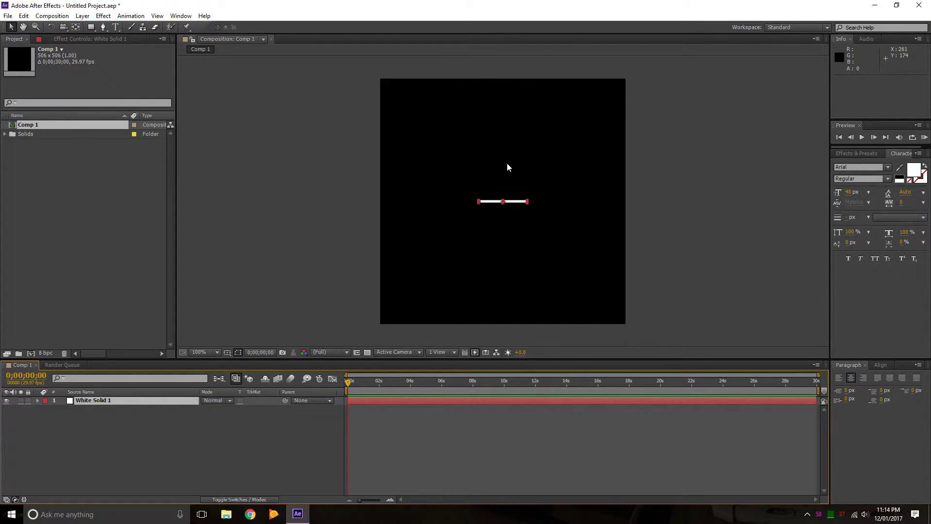
Unlink the white line's Scale and stretch it to 129% horizontally
{"action": "left_click", "coordinate": [507, 165]}
{"action": "left_click", "coordinate": [505, 201]}
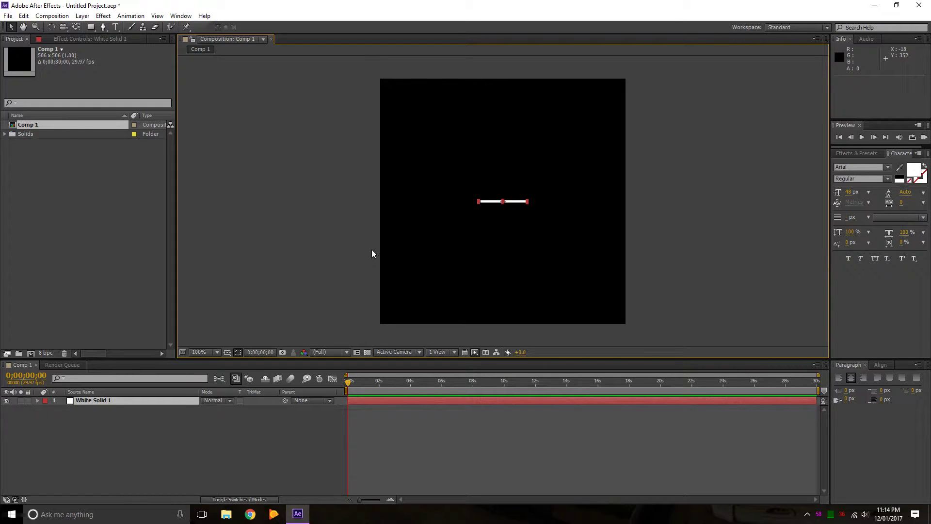
{"action": "key", "text": "s"}
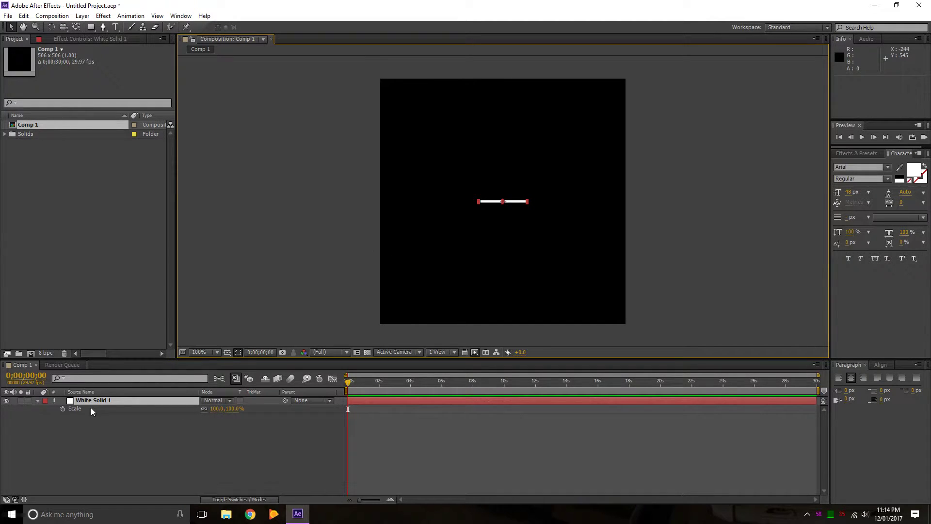
{"action": "left_click", "coordinate": [204, 408]}
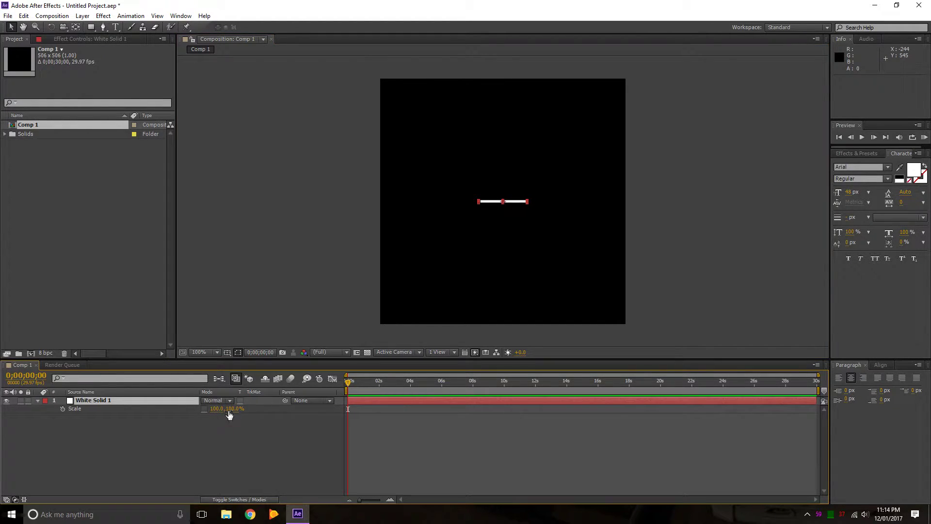
{"action": "left_click_drag", "start_coordinate": [229, 409], "coordinate": [237, 409]}
{"action": "left_click", "coordinate": [219, 410]}
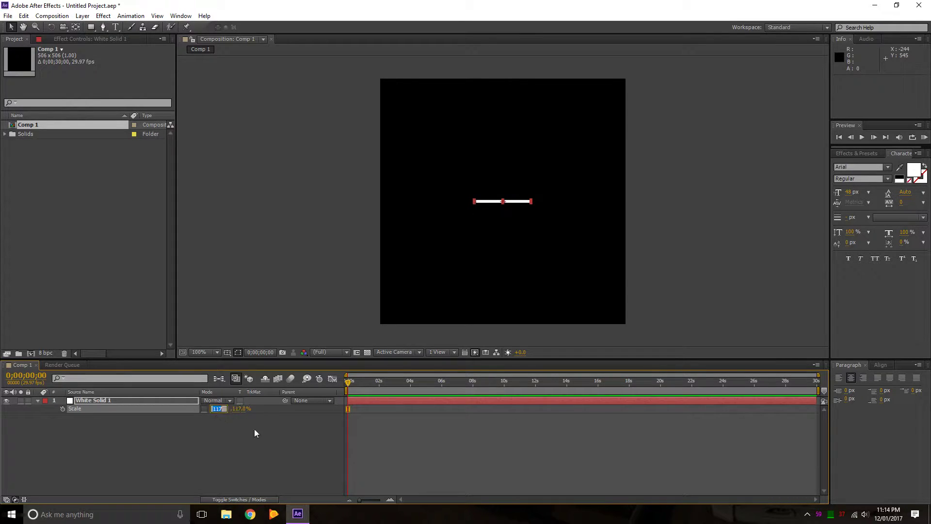
{"action": "type", "text": "100"}
{"action": "key", "text": "Tab"}
{"action": "type", "text": "131"}
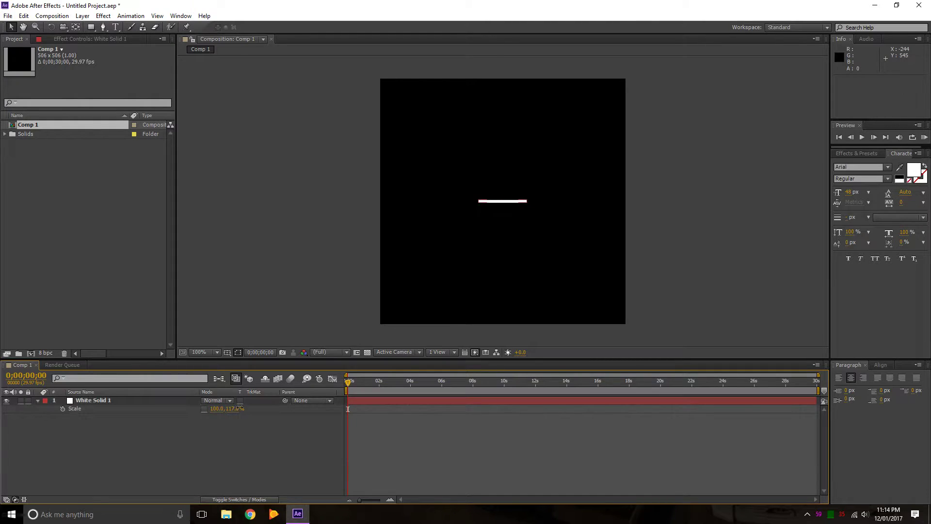
{"action": "key", "text": "Return"}
{"action": "left_click", "coordinate": [240, 433]}
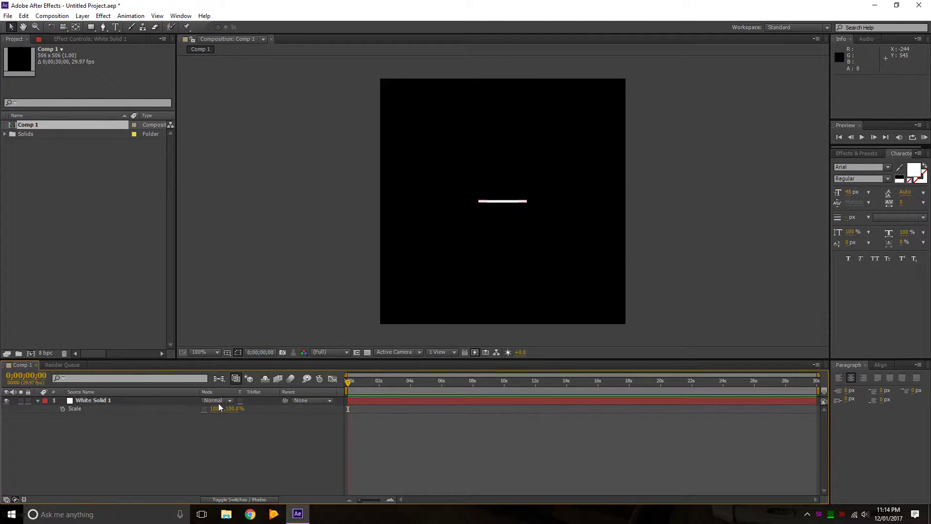
{"action": "left_click_drag", "start_coordinate": [217, 410], "coordinate": [234, 416]}
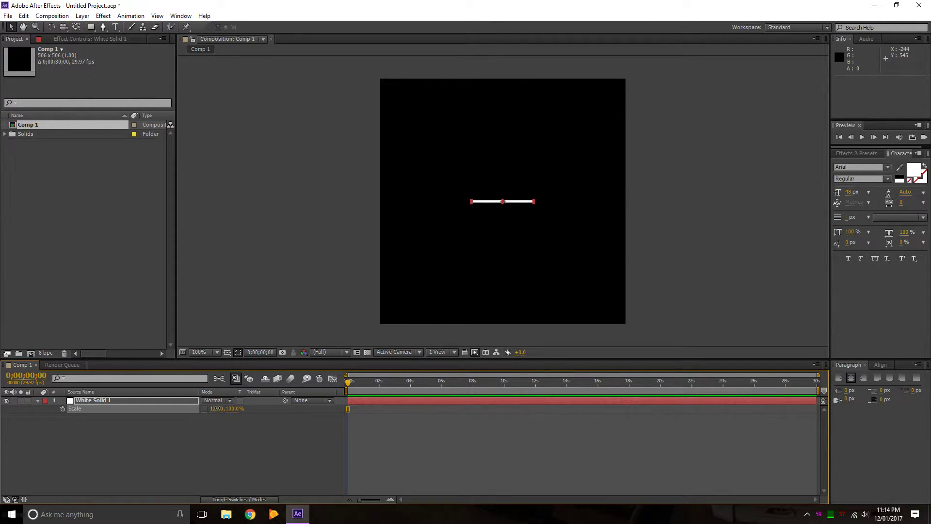
Drag the white line up to the top-left of the composition
{"action": "left_click", "coordinate": [510, 215]}
{"action": "left_click", "coordinate": [505, 205]}
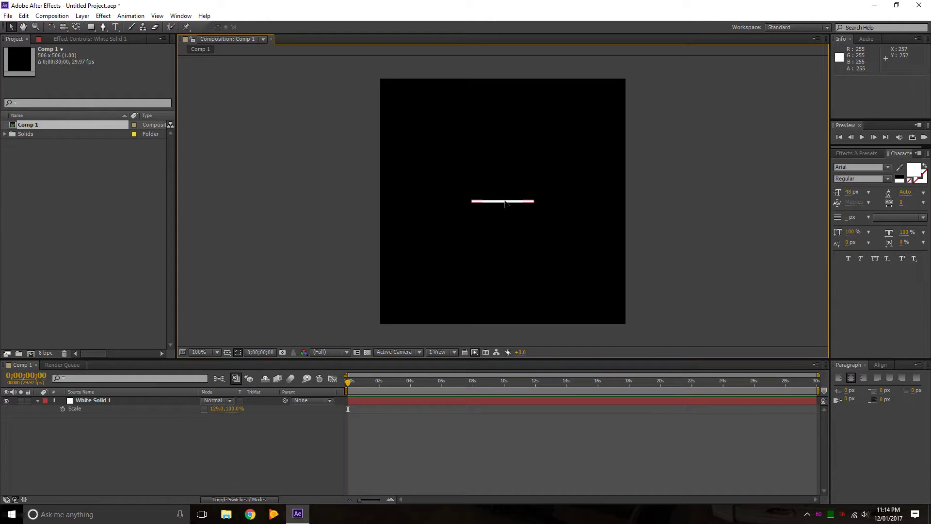
{"action": "left_click_drag", "start_coordinate": [505, 204], "coordinate": [431, 94]}
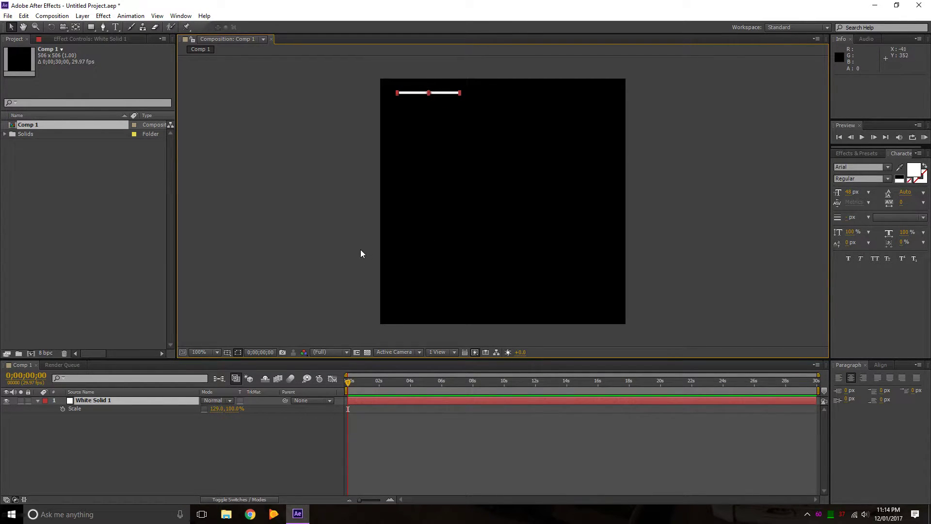
Set a starting Position keyframe for the line at the top, around 2 seconds
{"action": "key", "text": "p"}
{"action": "left_click", "coordinate": [379, 385]}
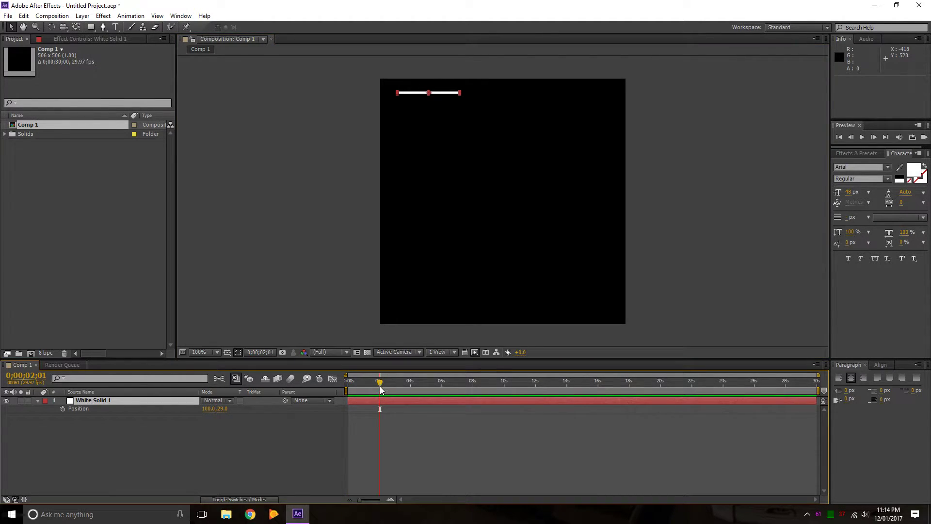
{"action": "scroll", "coordinate": [383, 388], "scroll_direction": "up", "scroll_amount": 4}
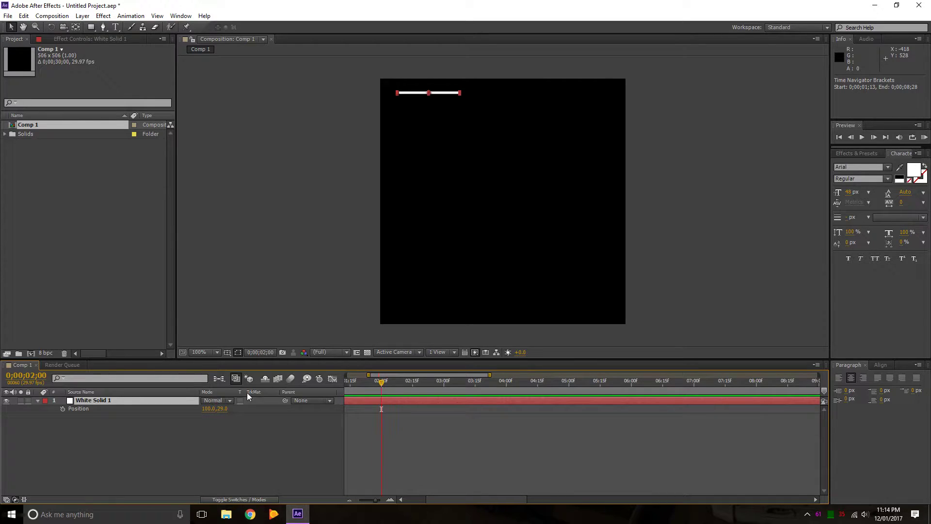
{"action": "left_click", "coordinate": [63, 409]}
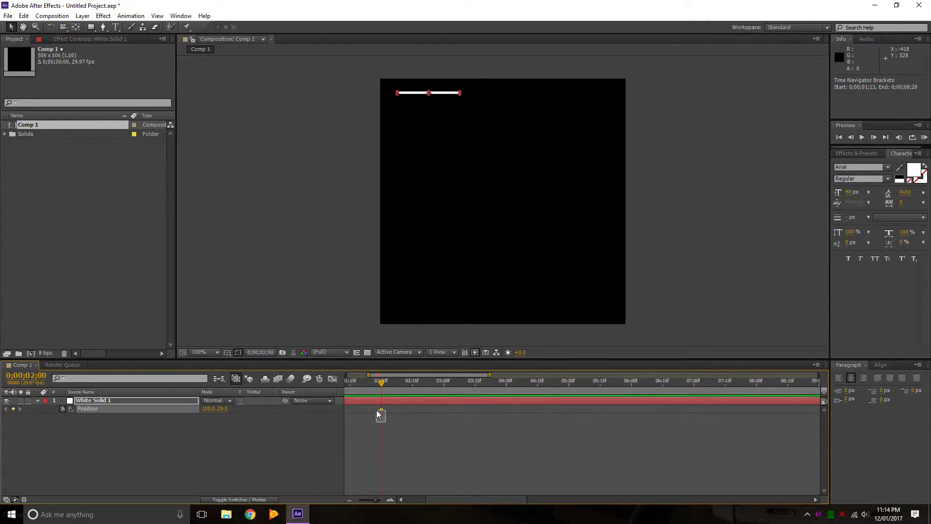
{"action": "left_click", "coordinate": [392, 427]}
{"action": "left_click_drag", "start_coordinate": [371, 401], "coordinate": [375, 404]}
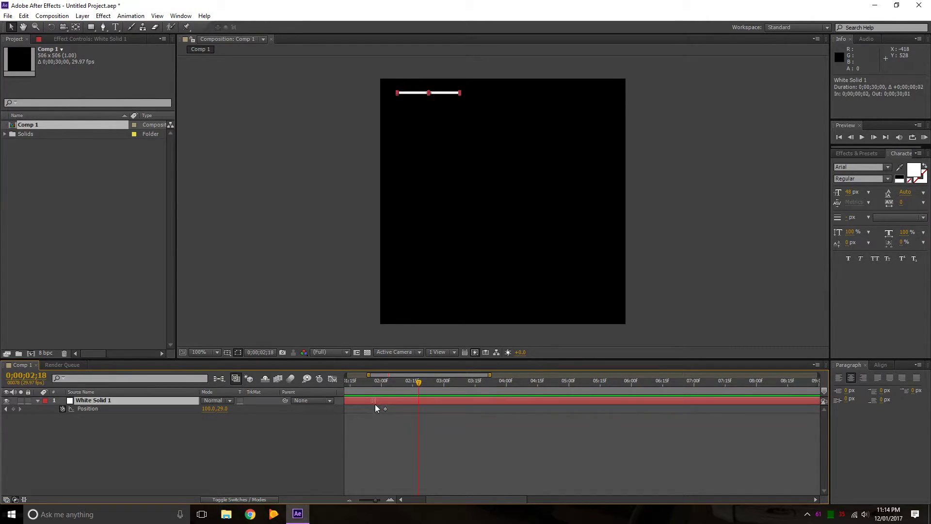
Move the line down to 100,452 at 3 seconds and scrub to check the drop
{"action": "left_click", "coordinate": [370, 414]}
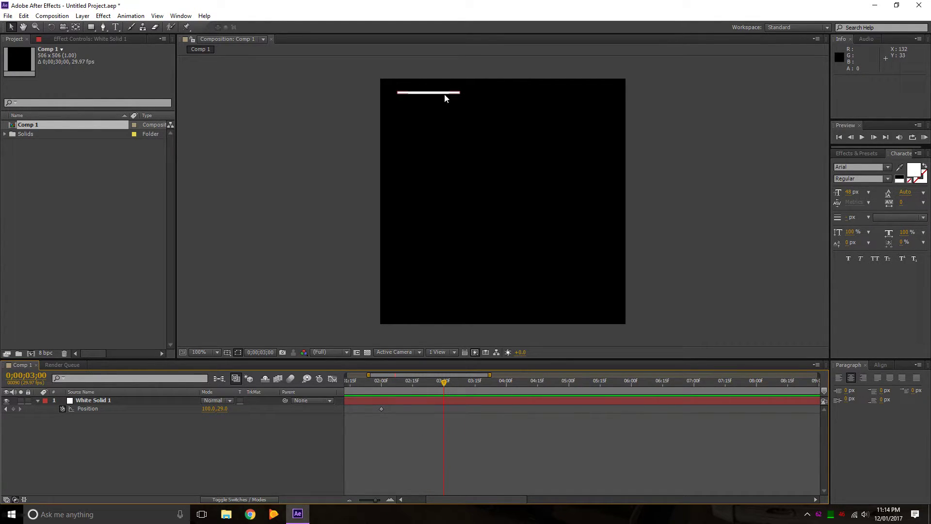
{"action": "left_click_drag", "start_coordinate": [444, 96], "coordinate": [440, 303]}
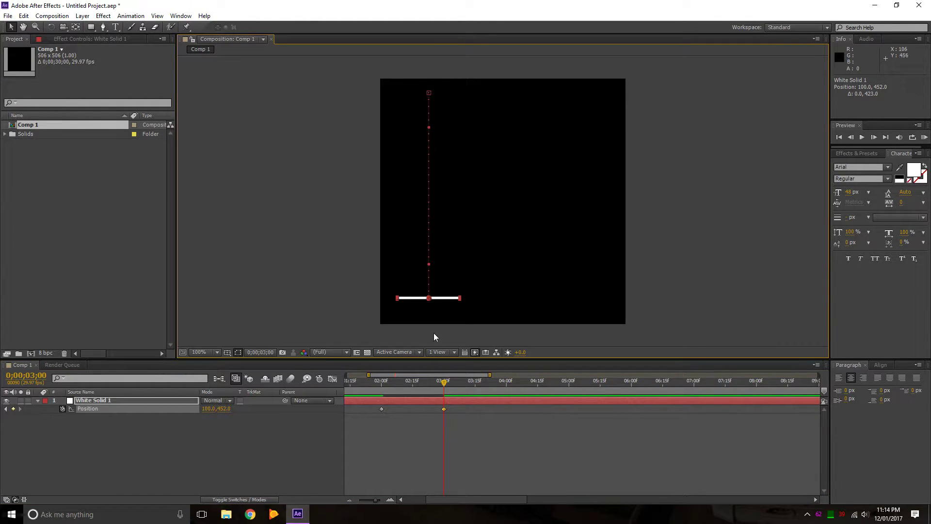
{"action": "left_click_drag", "start_coordinate": [440, 386], "coordinate": [317, 397]}
{"action": "scroll", "coordinate": [473, 417], "scroll_direction": "down", "scroll_amount": 3}
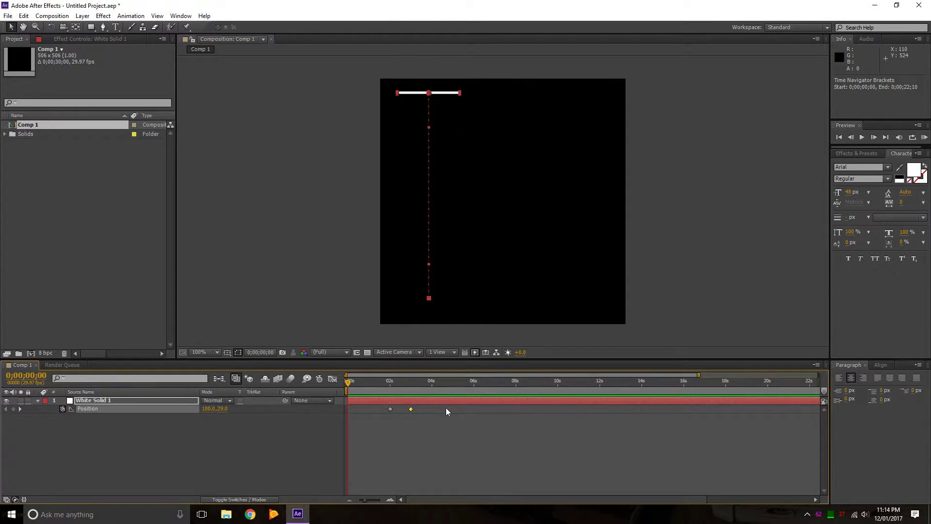
{"action": "left_click_drag", "start_coordinate": [408, 381], "coordinate": [346, 383]}
Preview the drop, then shift White Solid 1 so its first keyframe sits at 0;00;00;00
{"action": "key", "text": "space"}
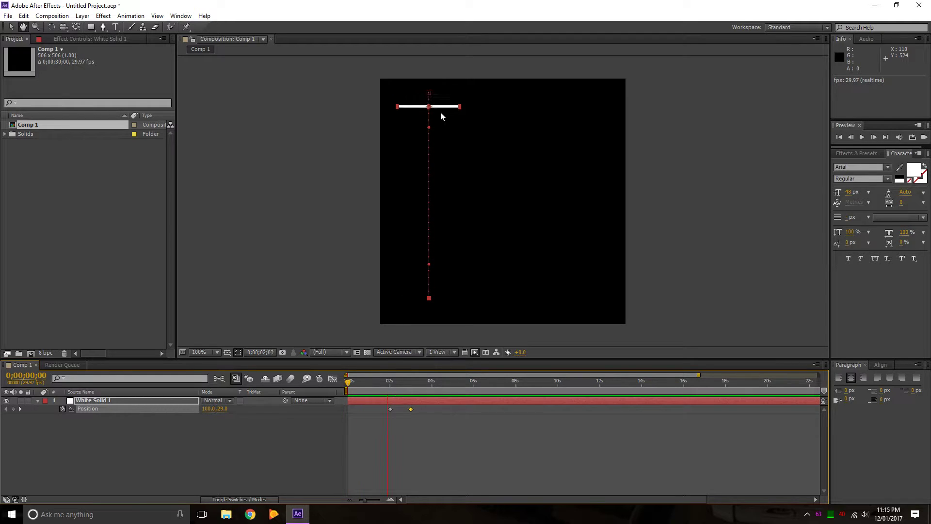
{"action": "left_click", "coordinate": [455, 429]}
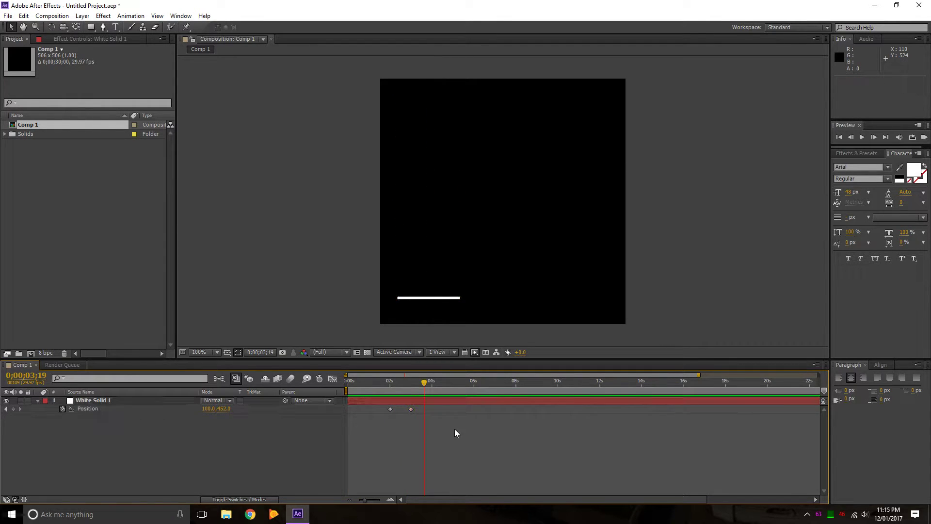
{"action": "left_click_drag", "start_coordinate": [423, 385], "coordinate": [350, 406]}
{"action": "left_click", "coordinate": [386, 402]}
{"action": "key", "text": "Home"}
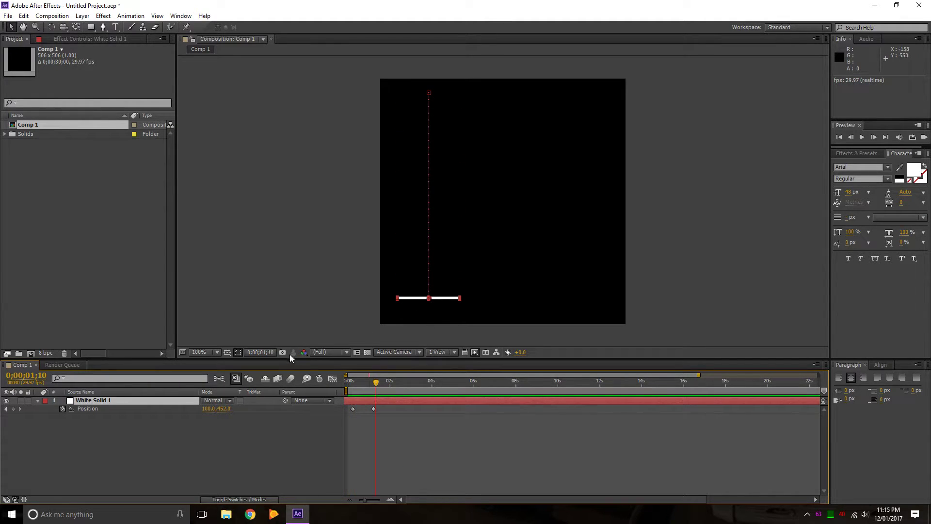
In the Graph Editor, apply Easy Ease to both Position keyframes
{"action": "left_click", "coordinate": [333, 379]}
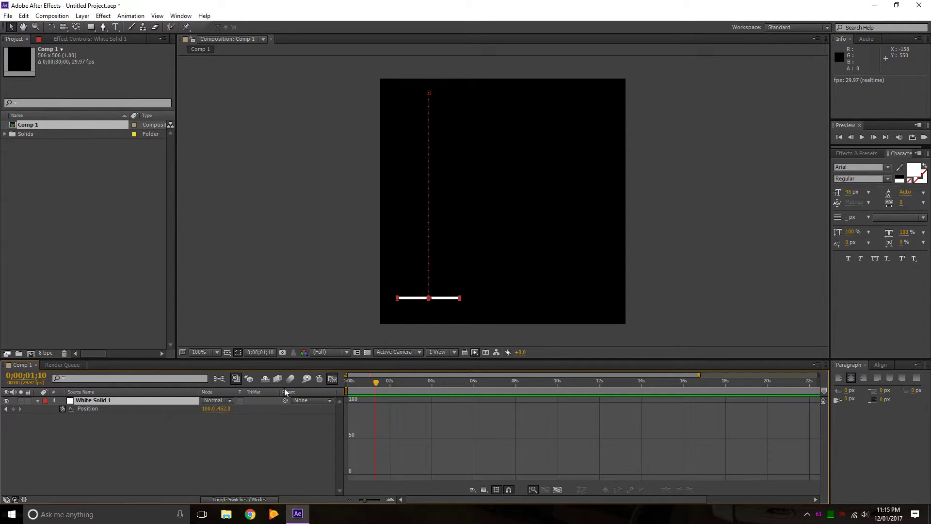
{"action": "left_click", "coordinate": [77, 410]}
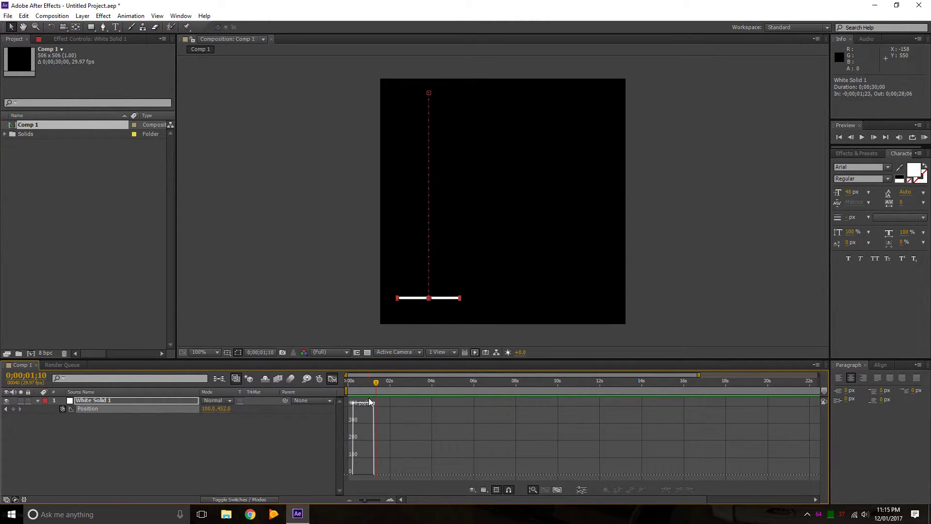
{"action": "mouse_move", "coordinate": [353, 406]}
{"action": "left_click", "coordinate": [360, 404]}
{"action": "left_click", "coordinate": [416, 435]}
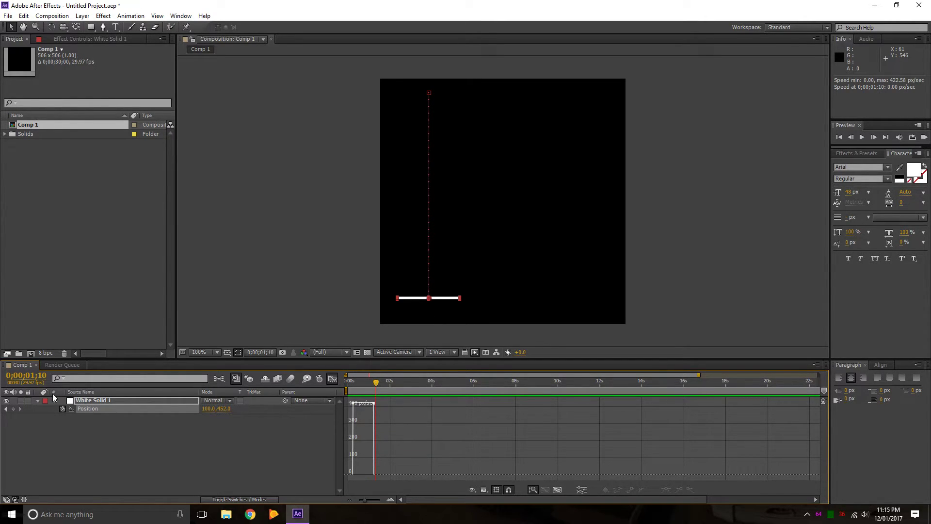
{"action": "left_click", "coordinate": [371, 403]}
{"action": "left_click", "coordinate": [387, 403]}
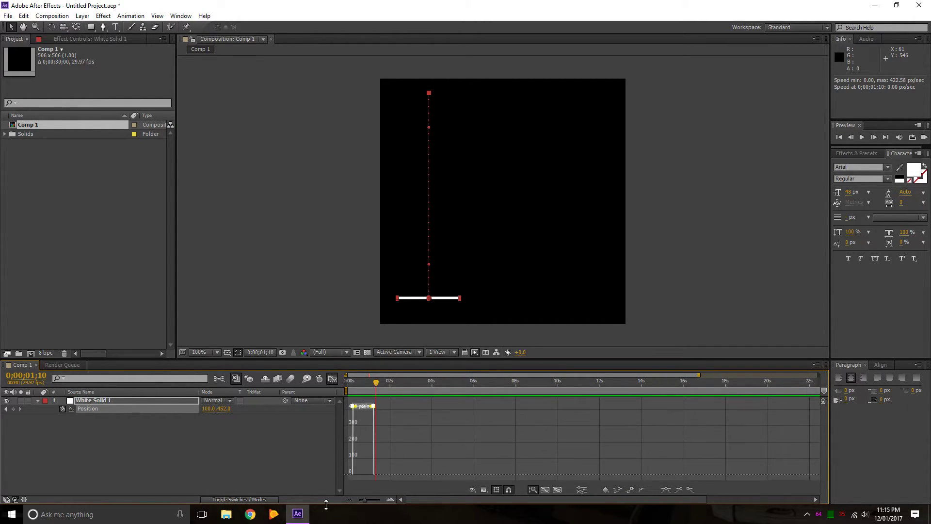
{"action": "left_click", "coordinate": [664, 492]}
{"action": "left_click", "coordinate": [398, 410]}
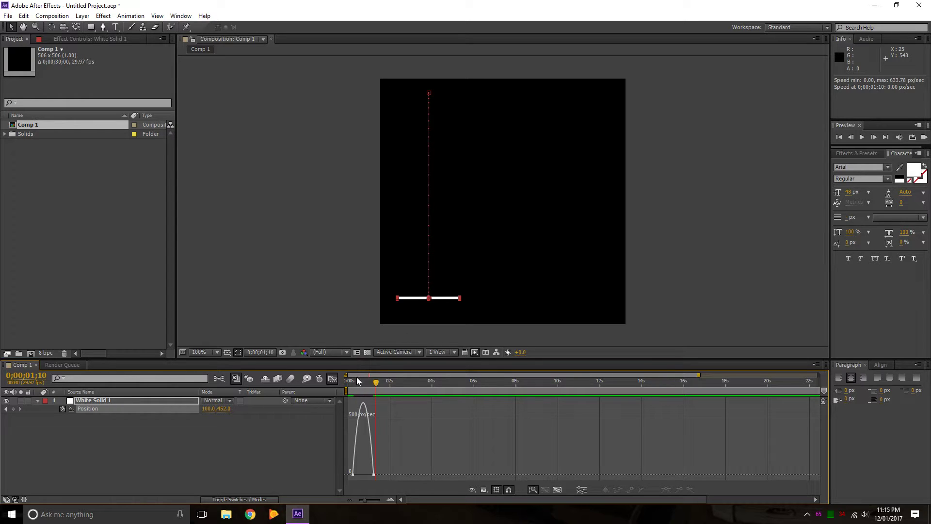
Drag the speed-graph influence handles inward for a roughly 1500 px/sec peak, then preview
{"action": "key", "text": "space"}
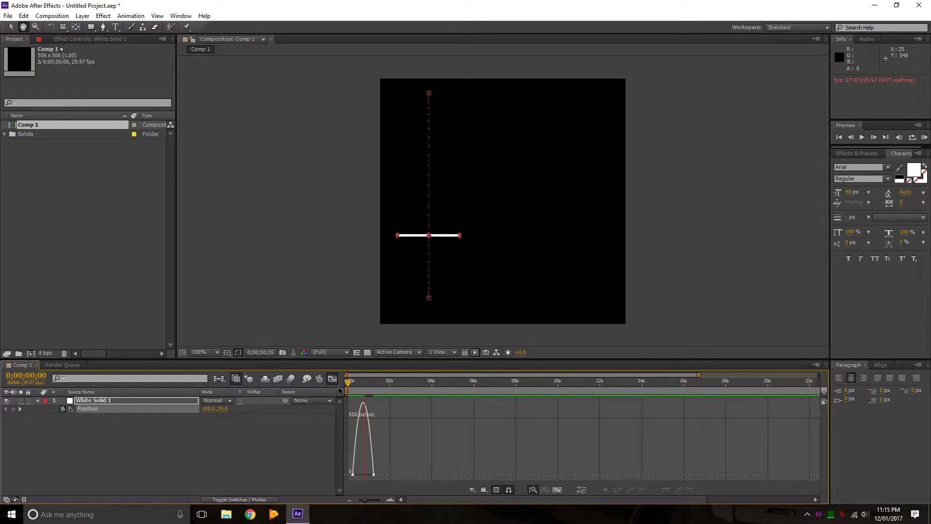
{"action": "key", "text": "space"}
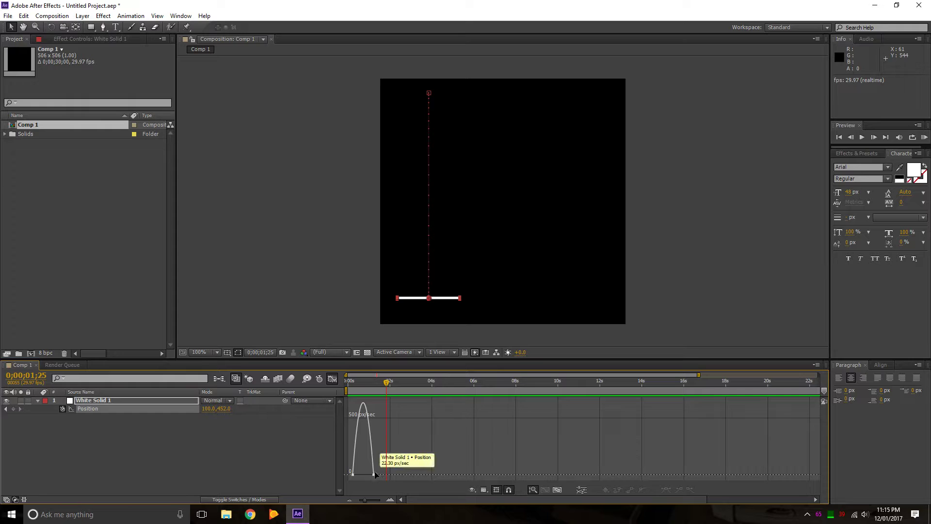
{"action": "double_click", "coordinate": [373, 474]}
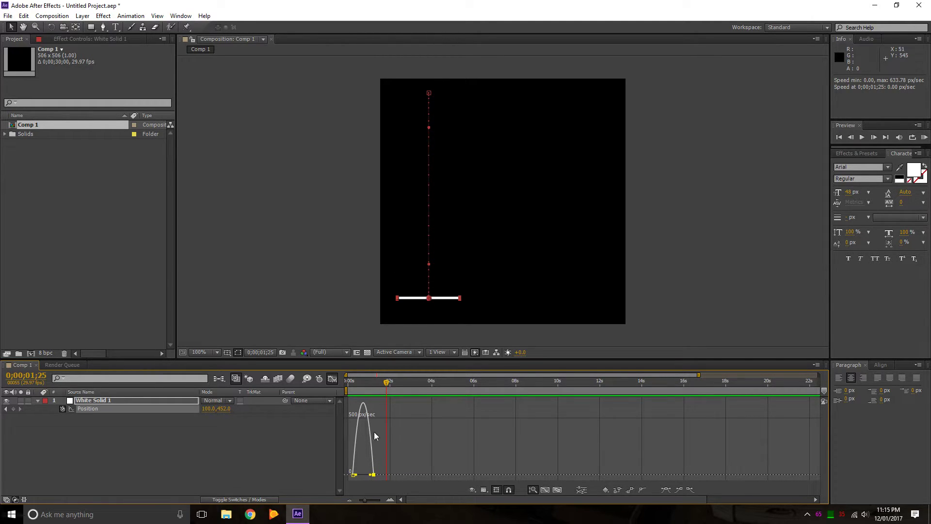
{"action": "left_click_drag", "start_coordinate": [370, 474], "coordinate": [362, 477]}
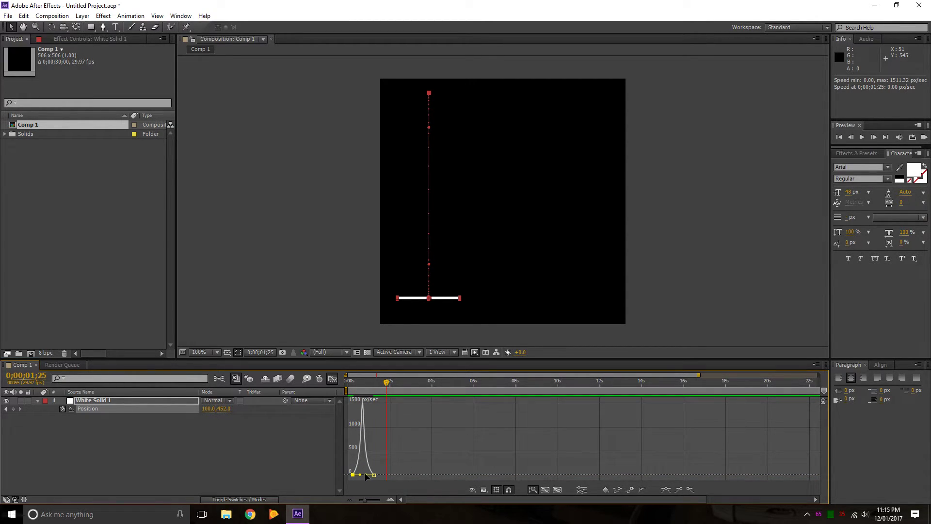
{"action": "left_click_drag", "start_coordinate": [357, 360], "coordinate": [372, 269]}
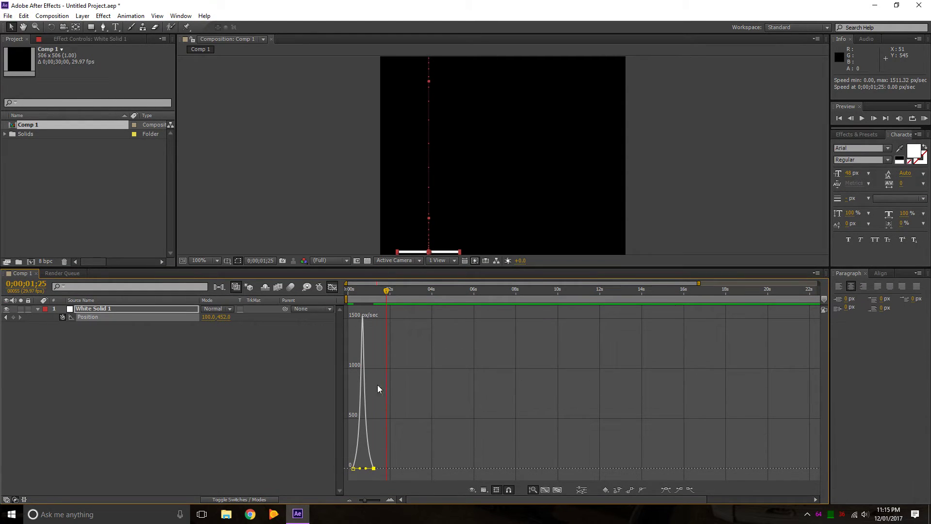
{"action": "scroll", "coordinate": [377, 385], "scroll_direction": "up", "scroll_amount": 3}
{"action": "left_click_drag", "start_coordinate": [362, 439], "coordinate": [433, 431]}
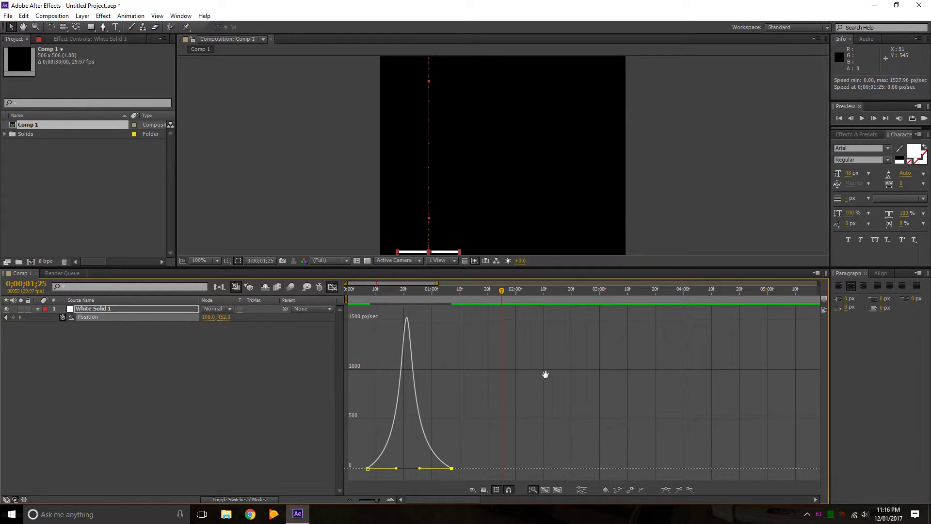
{"action": "left_click_drag", "start_coordinate": [544, 374], "coordinate": [526, 395]}
{"action": "scroll", "coordinate": [415, 430], "scroll_direction": "up", "scroll_amount": 2}
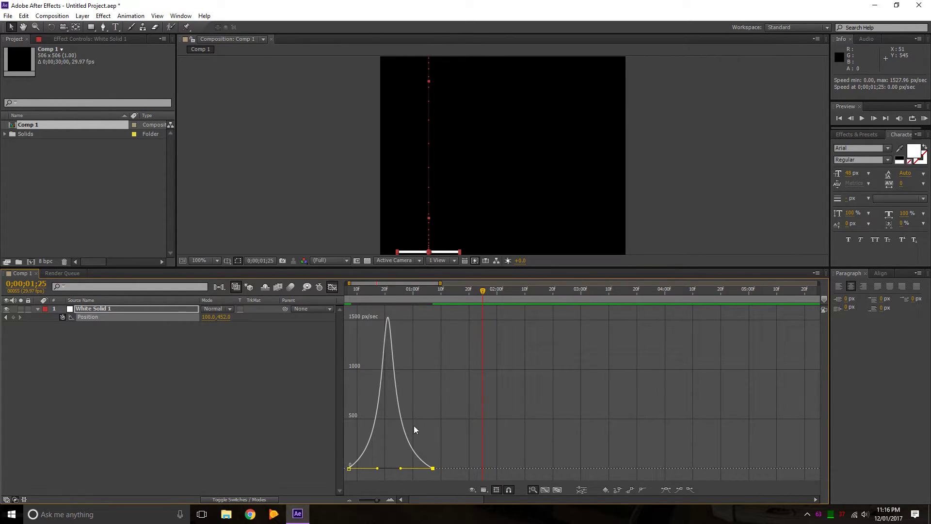
{"action": "left_click_drag", "start_coordinate": [370, 463], "coordinate": [494, 468]}
{"action": "key", "text": "space"}
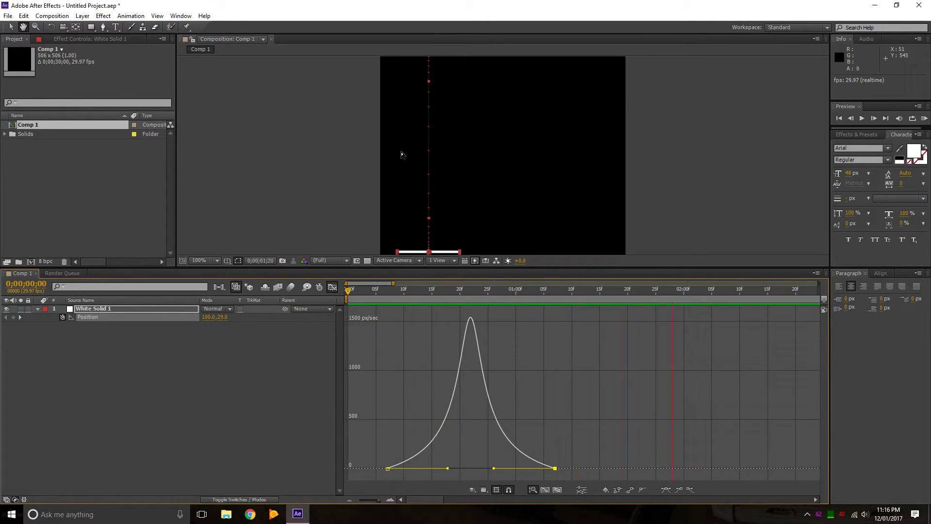
{"action": "scroll", "coordinate": [353, 130], "scroll_direction": "down", "scroll_amount": 2}
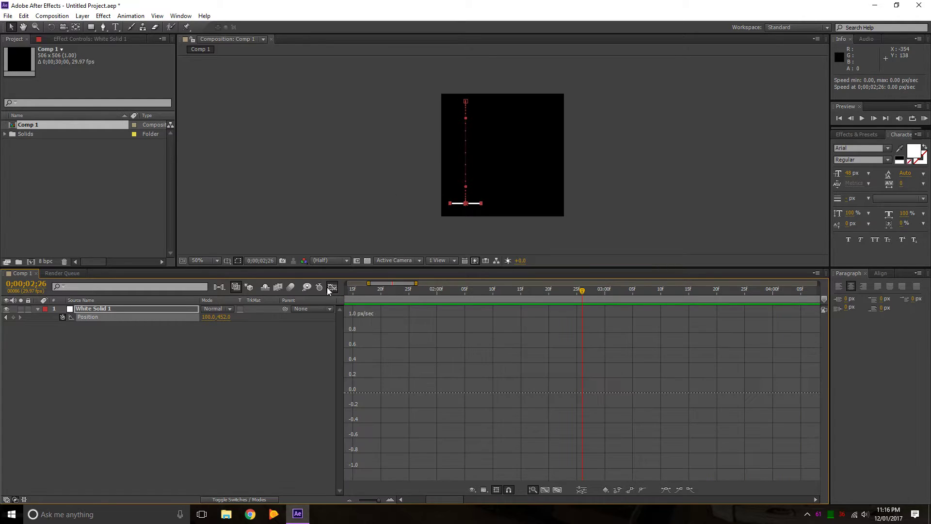
At 3 seconds, drag the white line from the bottom back up to 102,38 and scrub the rise
{"action": "left_click", "coordinate": [333, 286]}
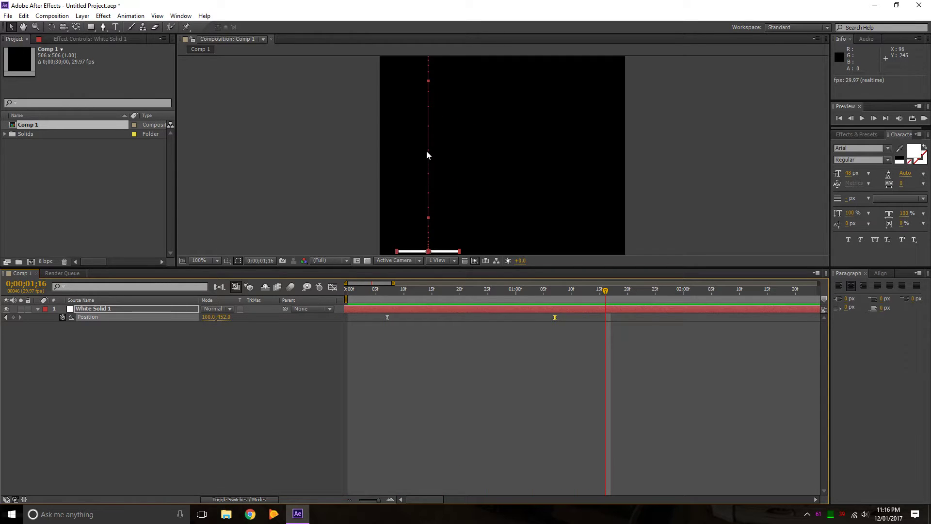
{"action": "left_click_drag", "start_coordinate": [430, 141], "coordinate": [419, 155]}
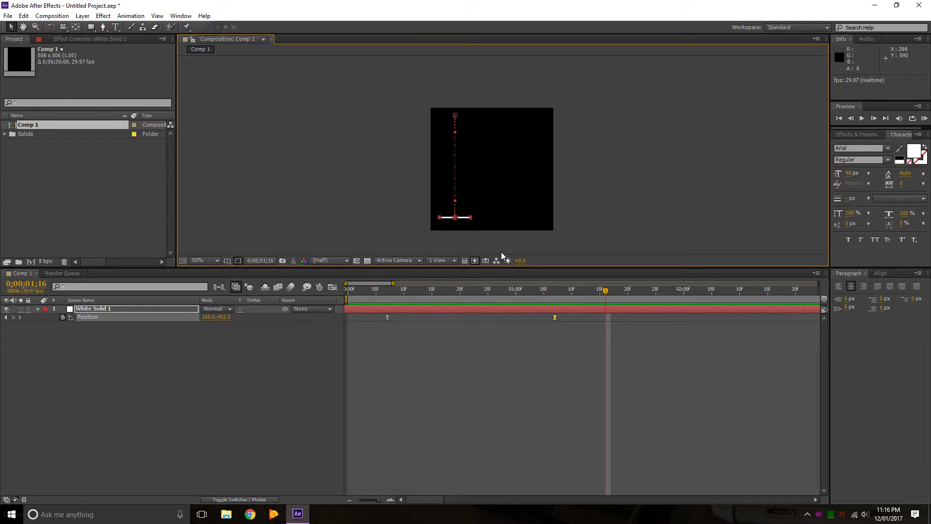
{"action": "left_click", "coordinate": [684, 297]}
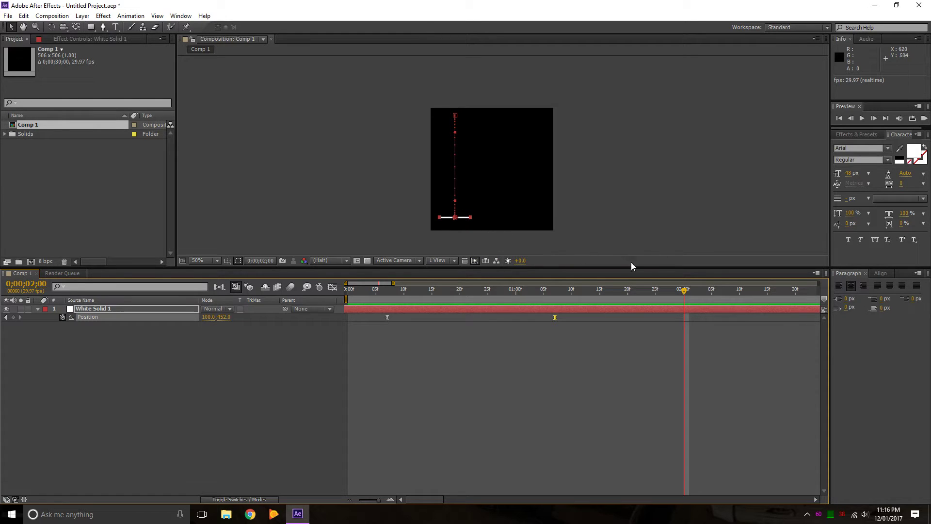
{"action": "scroll", "coordinate": [709, 319], "scroll_direction": "right", "scroll_amount": 5}
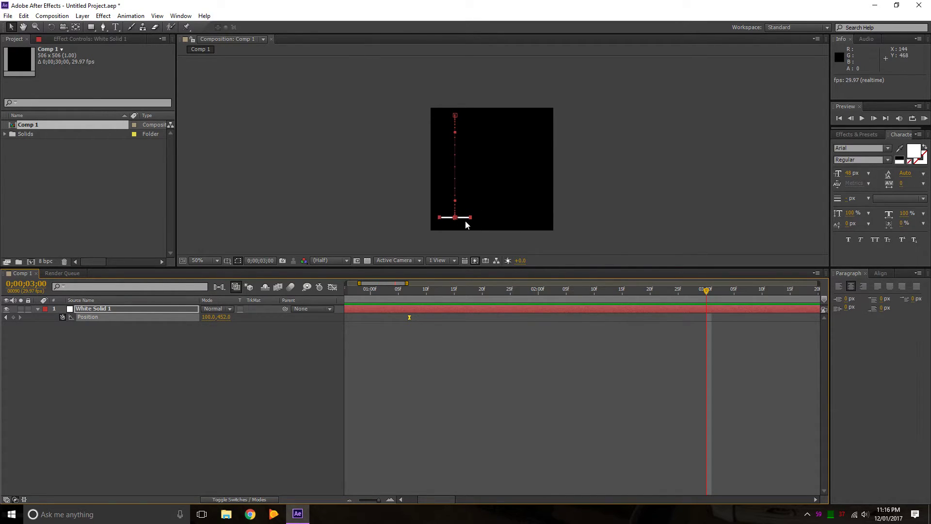
{"action": "left_click_drag", "start_coordinate": [462, 211], "coordinate": [463, 111]}
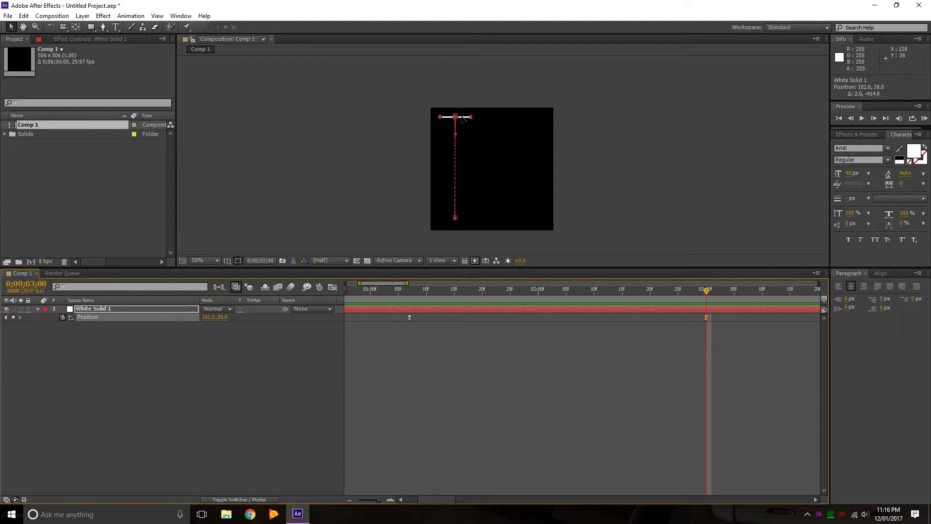
{"action": "left_click", "coordinate": [399, 290]}
{"action": "mouse_move", "coordinate": [400, 290]}
{"action": "left_mouse_down"}
{"action": "mouse_move", "coordinate": [611, 293]}
{"action": "mouse_move", "coordinate": [412, 290]}
{"action": "left_mouse_up"}
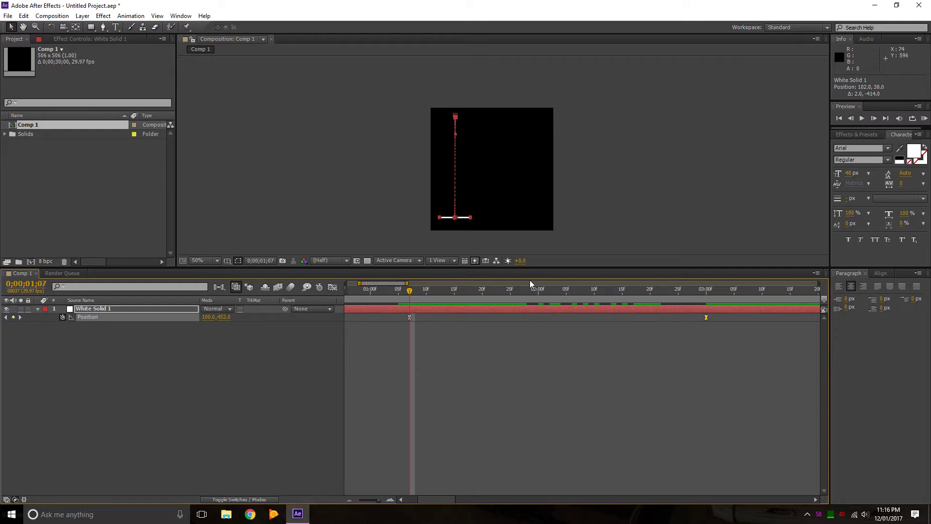
Undo the rise and add a Position keyframe at 2:00 holding the line at the bottom
{"action": "key", "text": "ctrl+z"}
{"action": "key", "text": "k"}
{"action": "left_click", "coordinate": [539, 296]}
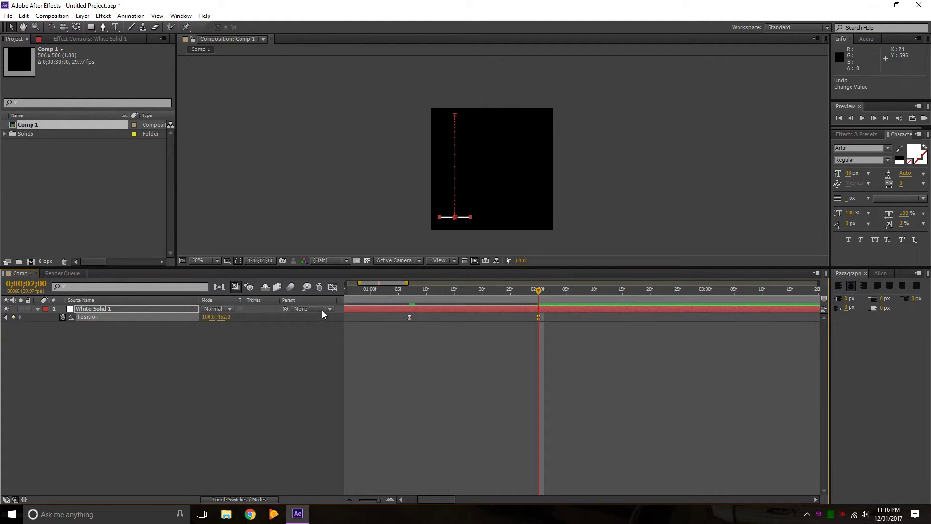
{"action": "left_click", "coordinate": [538, 317]}
{"action": "left_click_drag", "start_coordinate": [537, 289], "coordinate": [706, 337]}
Move the line to the top right at 3:00, curve its path with the Bezier handle, and preview
{"action": "left_click_drag", "start_coordinate": [461, 217], "coordinate": [528, 147]}
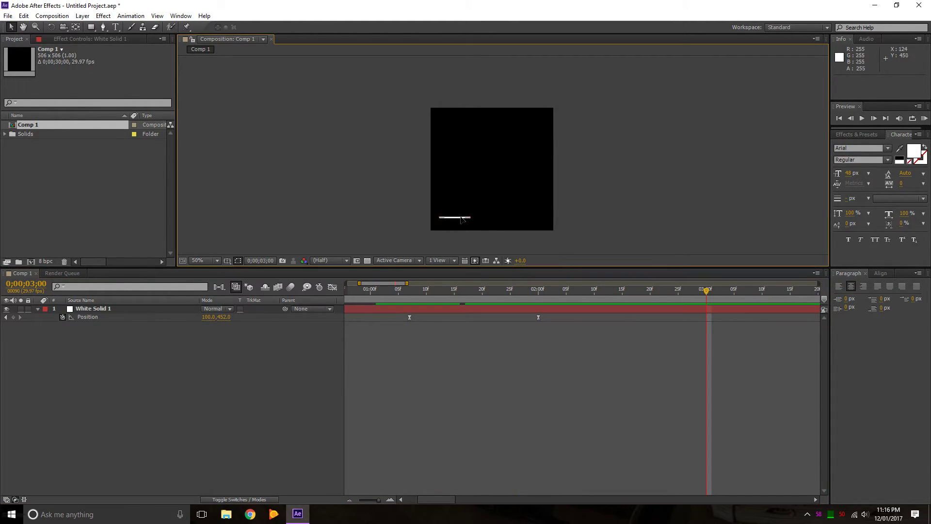
{"action": "left_click", "coordinate": [463, 219]}
{"action": "left_click_drag", "start_coordinate": [462, 219], "coordinate": [511, 122]}
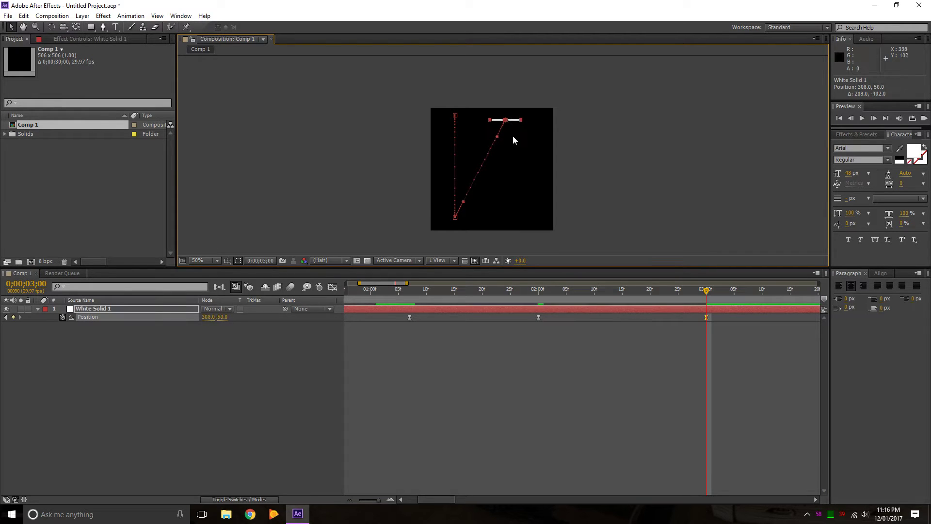
{"action": "left_click_drag", "start_coordinate": [462, 201], "coordinate": [549, 198]}
{"action": "left_click_drag", "start_coordinate": [709, 296], "coordinate": [347, 291]}
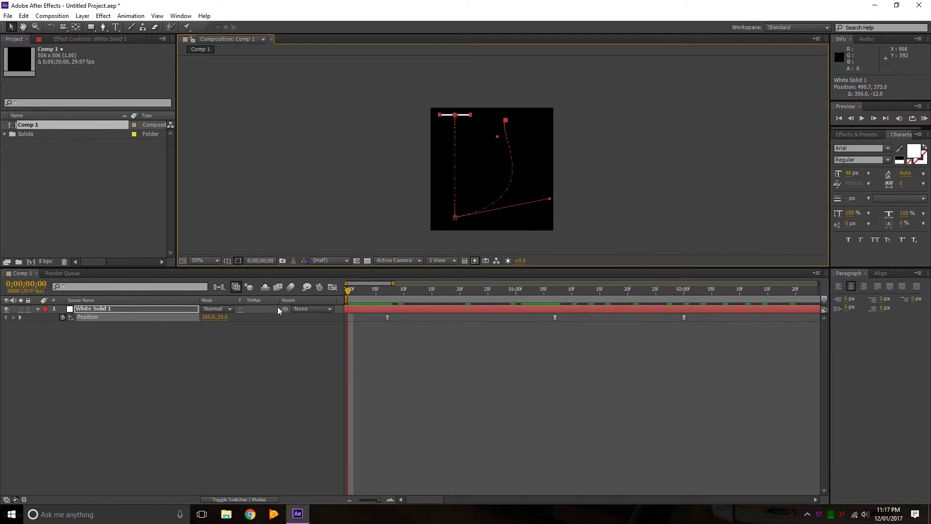
{"action": "key", "text": "space"}
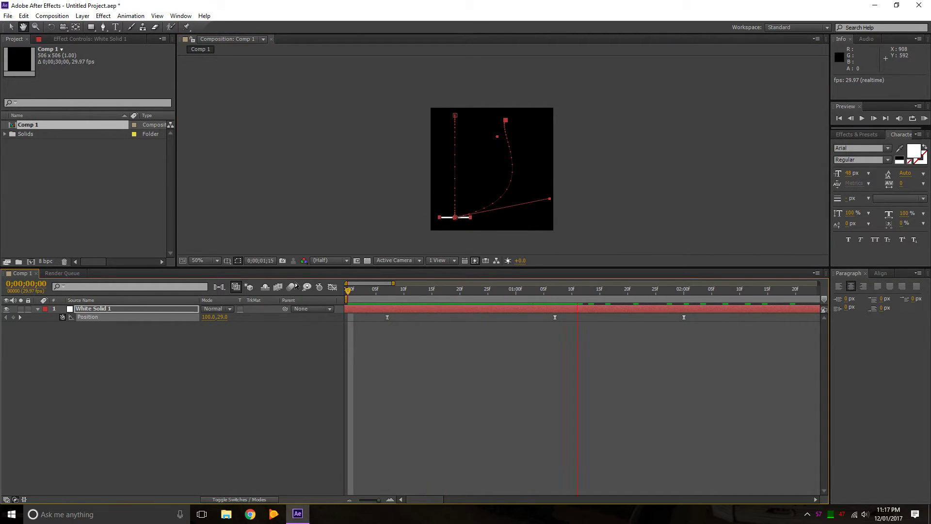
{"action": "key", "text": "space"}
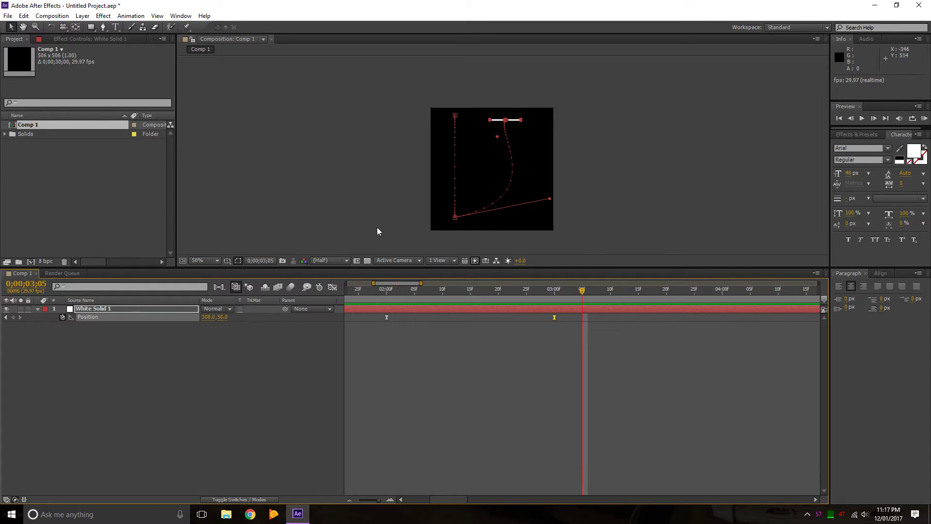
{"action": "left_click_drag", "start_coordinate": [583, 283], "coordinate": [306, 292]}
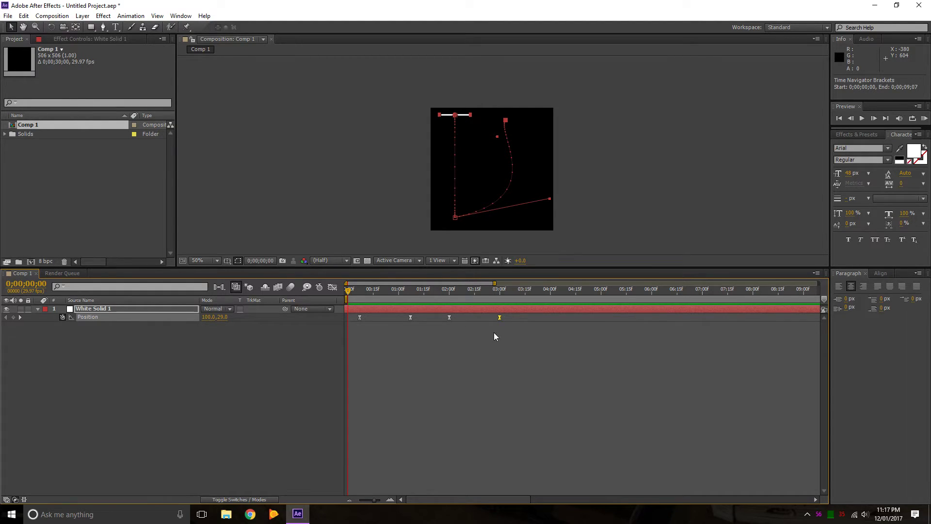
{"action": "left_click", "coordinate": [216, 390]}
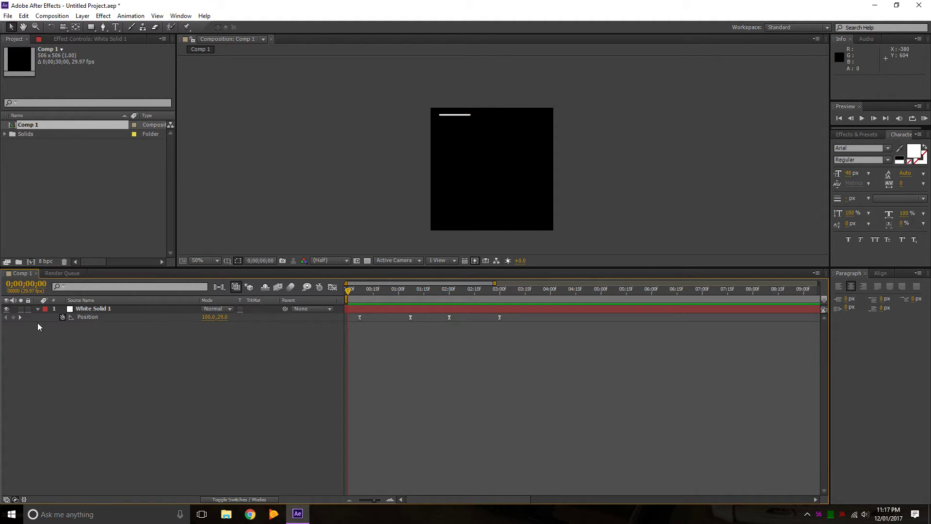
Add a transform.position expression to the line's Position while keeping its four keyframes
{"action": "left_click", "coordinate": [63, 317]}
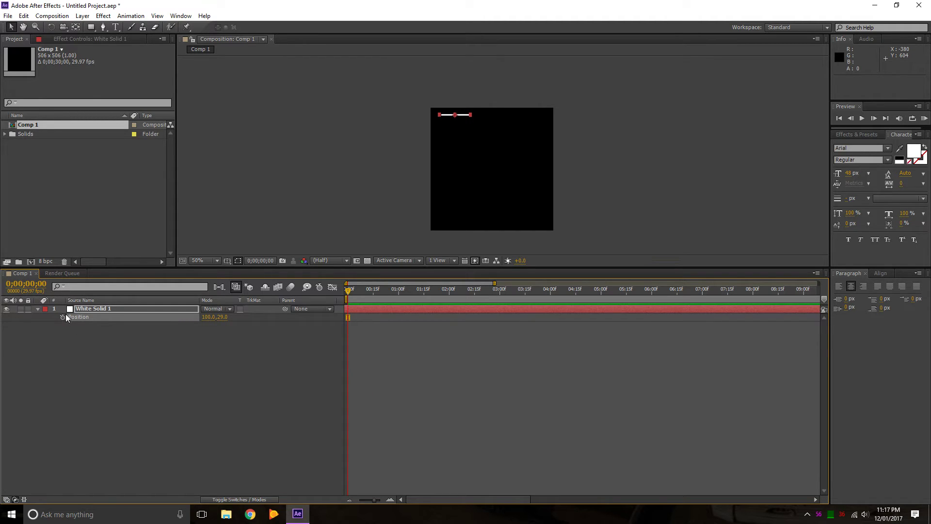
{"action": "left_click", "coordinate": [62, 317]}
{"action": "key", "text": "ctrl+z"}
{"action": "key", "text": "ctrl+z"}
{"action": "left_click", "coordinate": [62, 317], "text": "alt"}
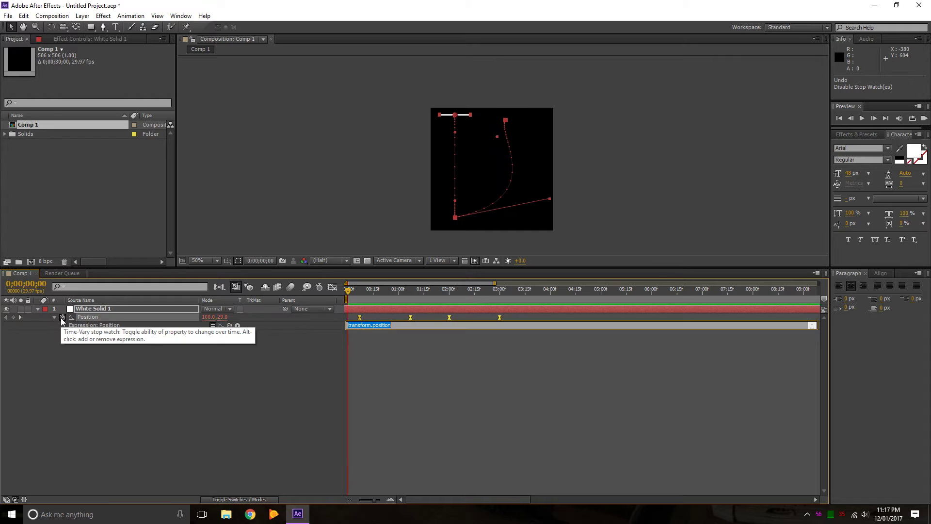
{"action": "left_click", "coordinate": [396, 324]}
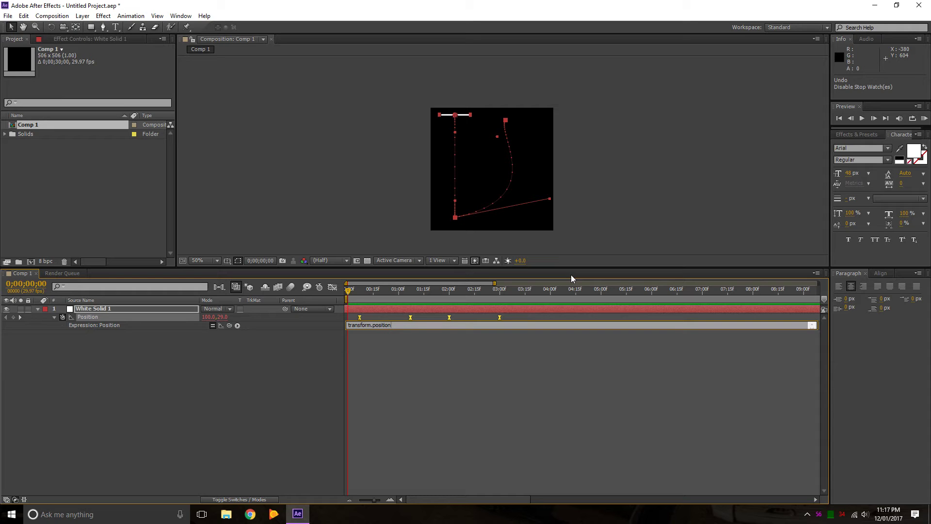
{"action": "left_click", "coordinate": [372, 198]}
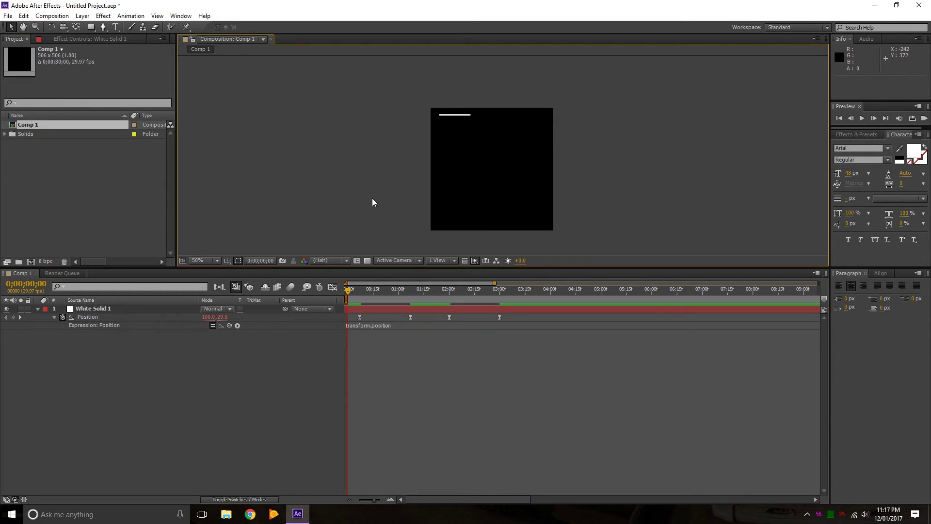
{"action": "left_click_drag", "start_coordinate": [376, 289], "coordinate": [290, 271]}
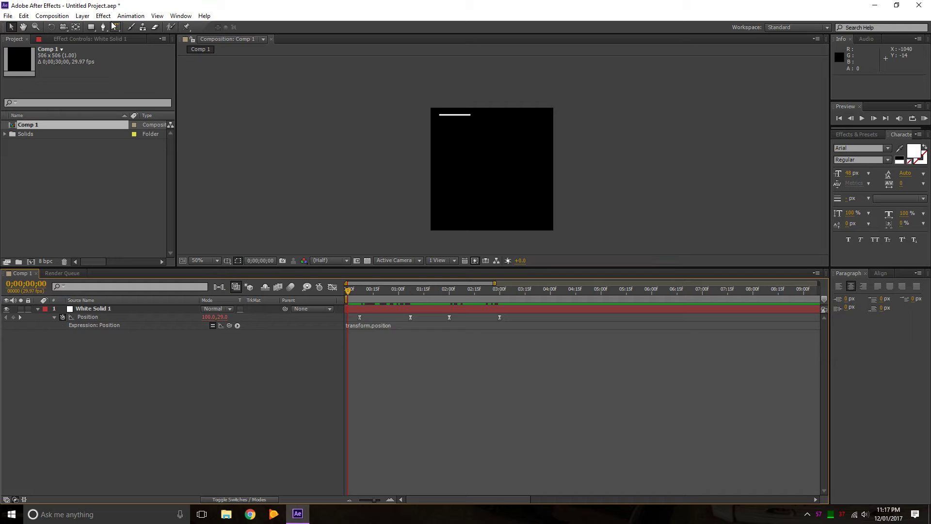
Create a text layer reading 'text' and move it to the upper middle of the comp
{"action": "key", "text": "ctrl+t"}
{"action": "left_click", "coordinate": [436, 151]}
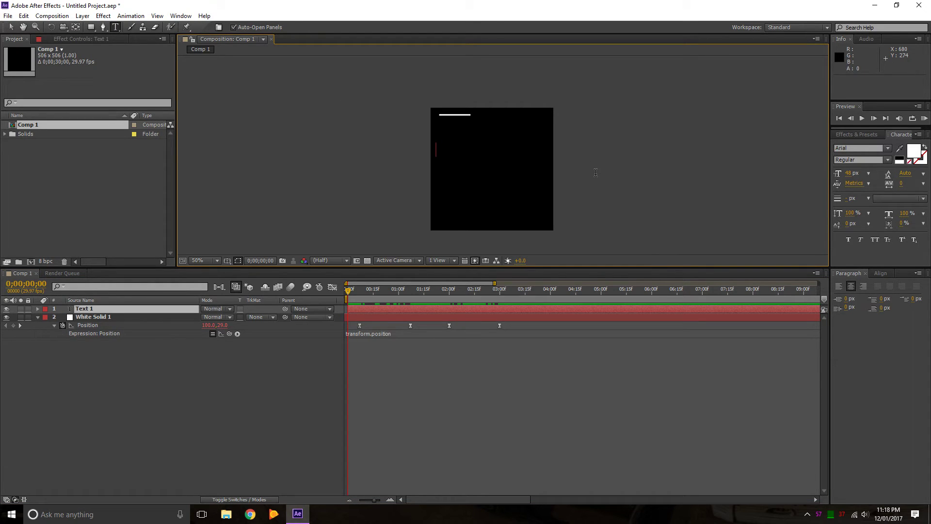
{"action": "type", "text": "text"}
{"action": "left_click", "coordinate": [13, 26]}
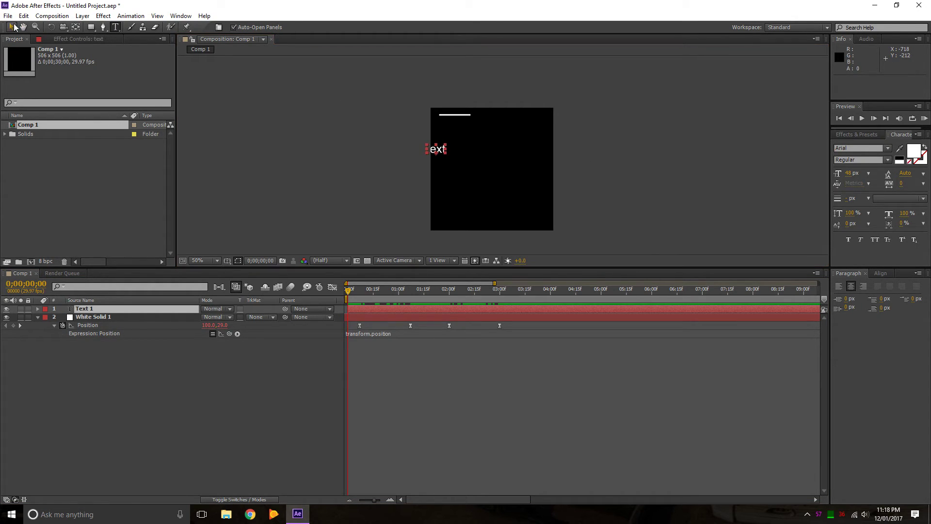
{"action": "left_click_drag", "start_coordinate": [438, 149], "coordinate": [500, 145]}
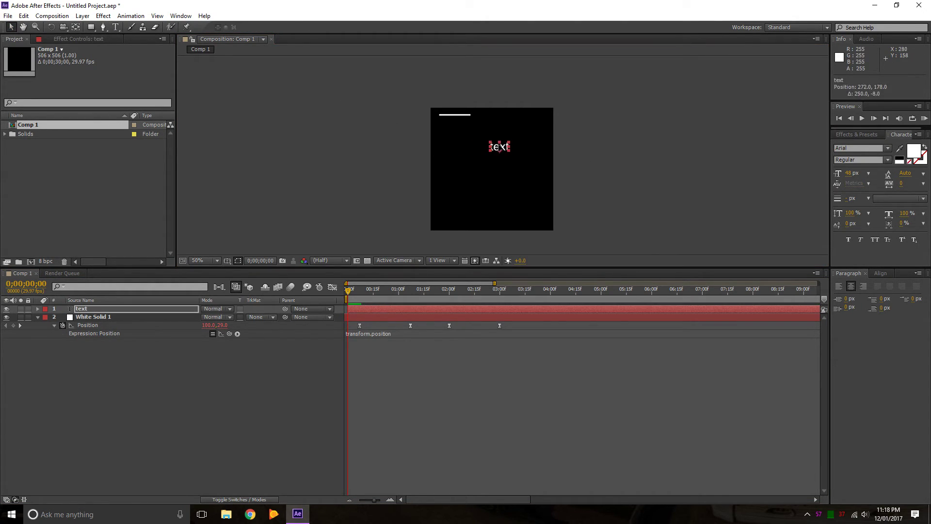
Keyframe the text's Position at 1:00 and 2:00, moving it down-left, then preview
{"action": "left_click", "coordinate": [396, 291]}
{"action": "left_click", "coordinate": [395, 319]}
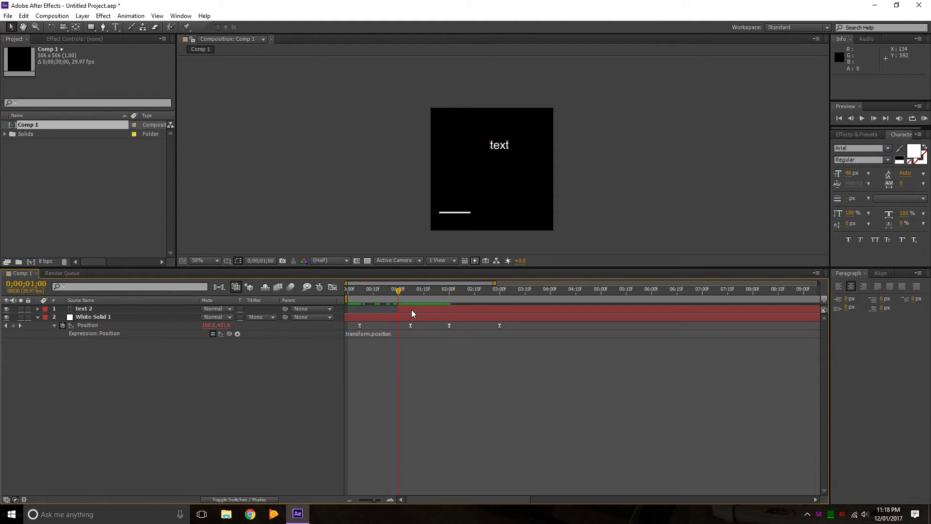
{"action": "left_click", "coordinate": [411, 309]}
{"action": "key", "text": "alt+shift+p"}
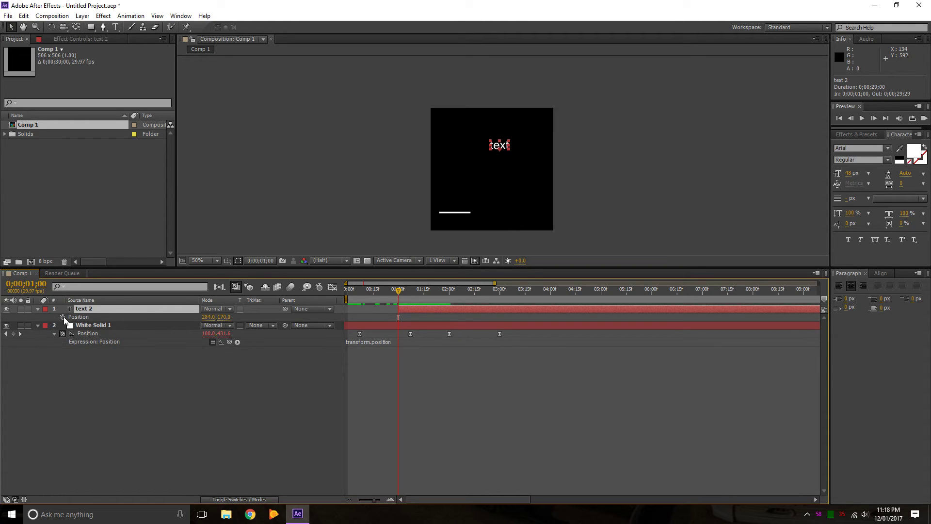
{"action": "left_click", "coordinate": [449, 291]}
{"action": "left_click_drag", "start_coordinate": [488, 157], "coordinate": [441, 224]}
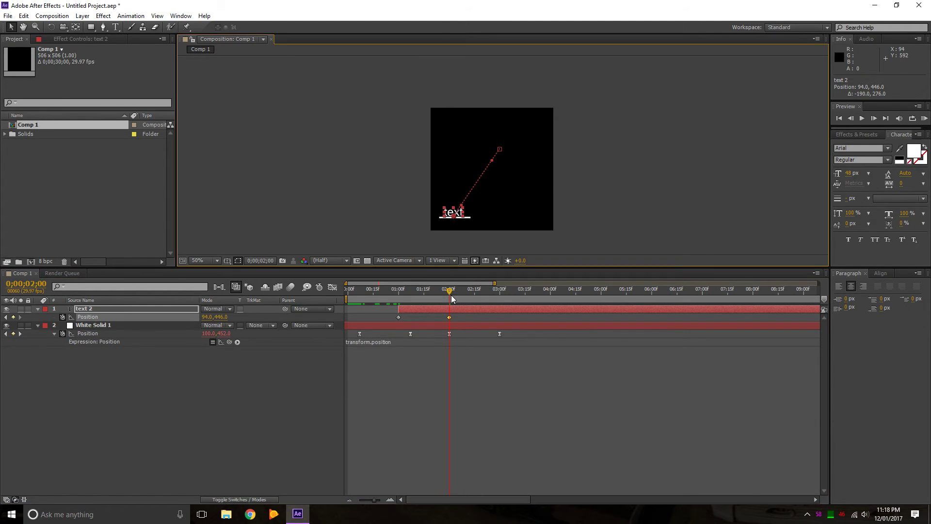
{"action": "left_click", "coordinate": [365, 300]}
{"action": "key", "text": "space"}
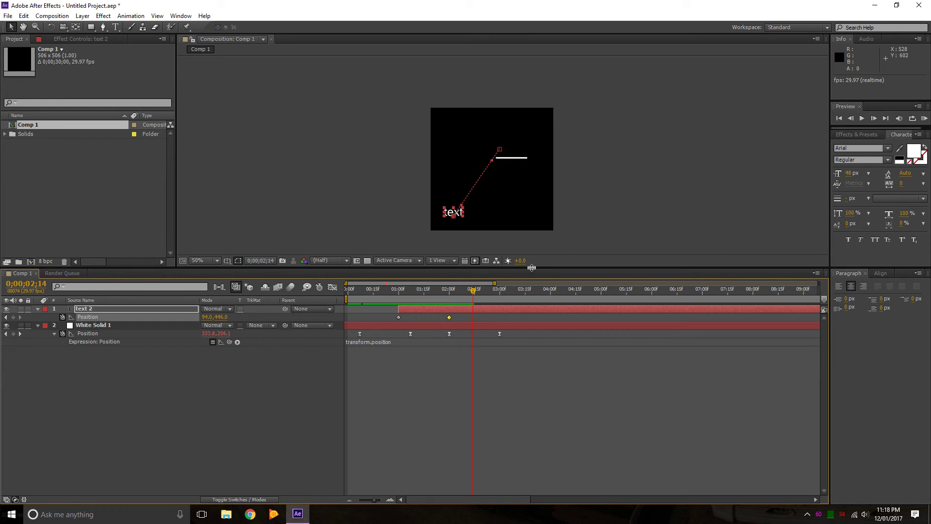
{"action": "left_click_drag", "start_coordinate": [495, 296], "coordinate": [347, 290]}
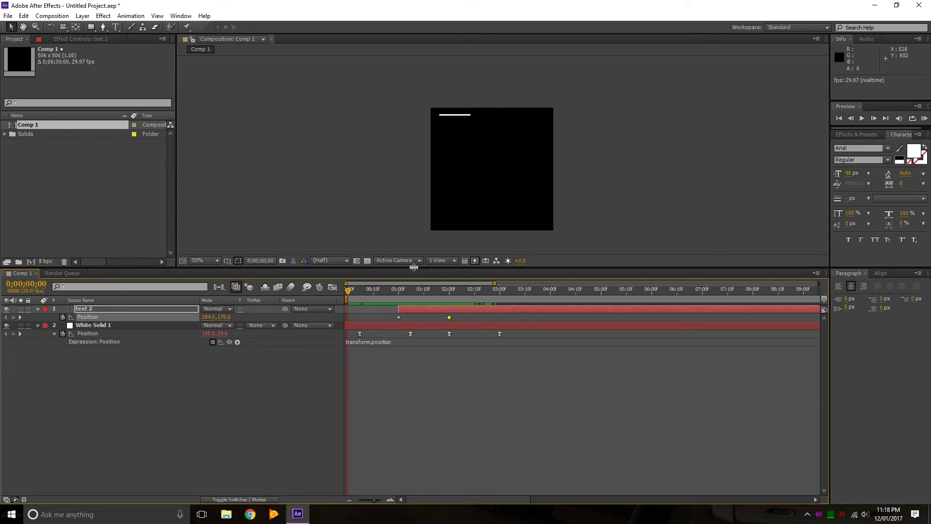